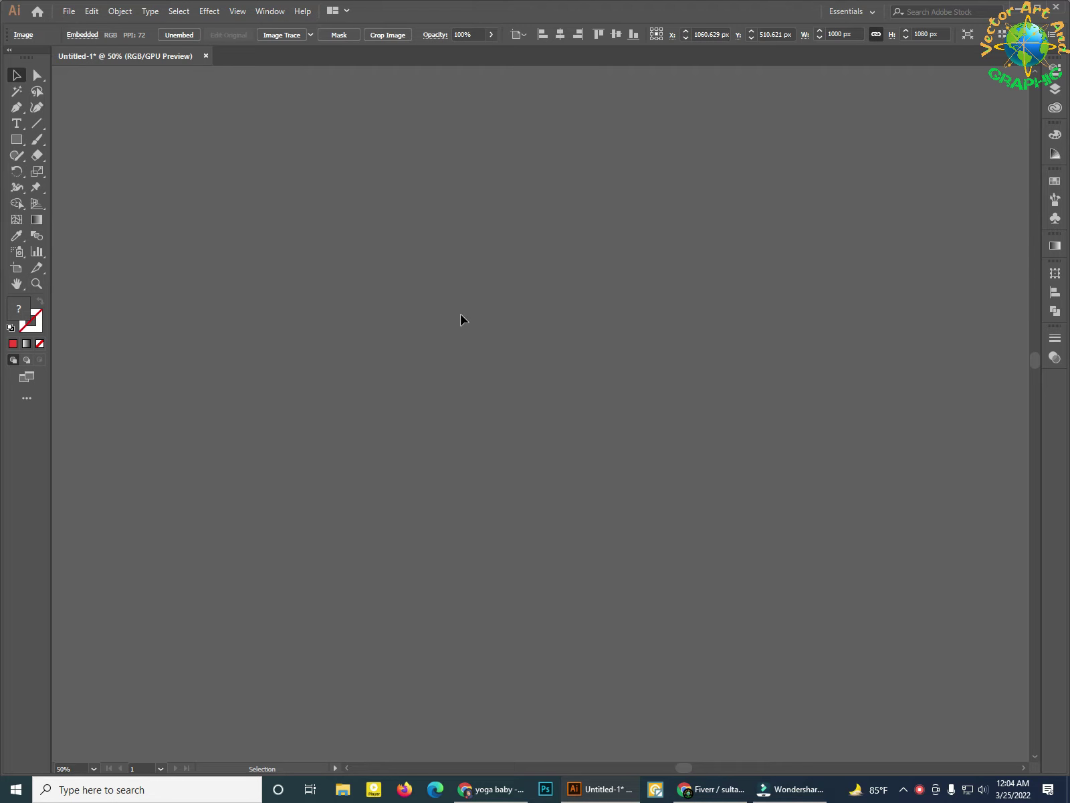
Deselect the embedded image and bring up the File menu
{"action": "left_click", "coordinate": [353, 348]}
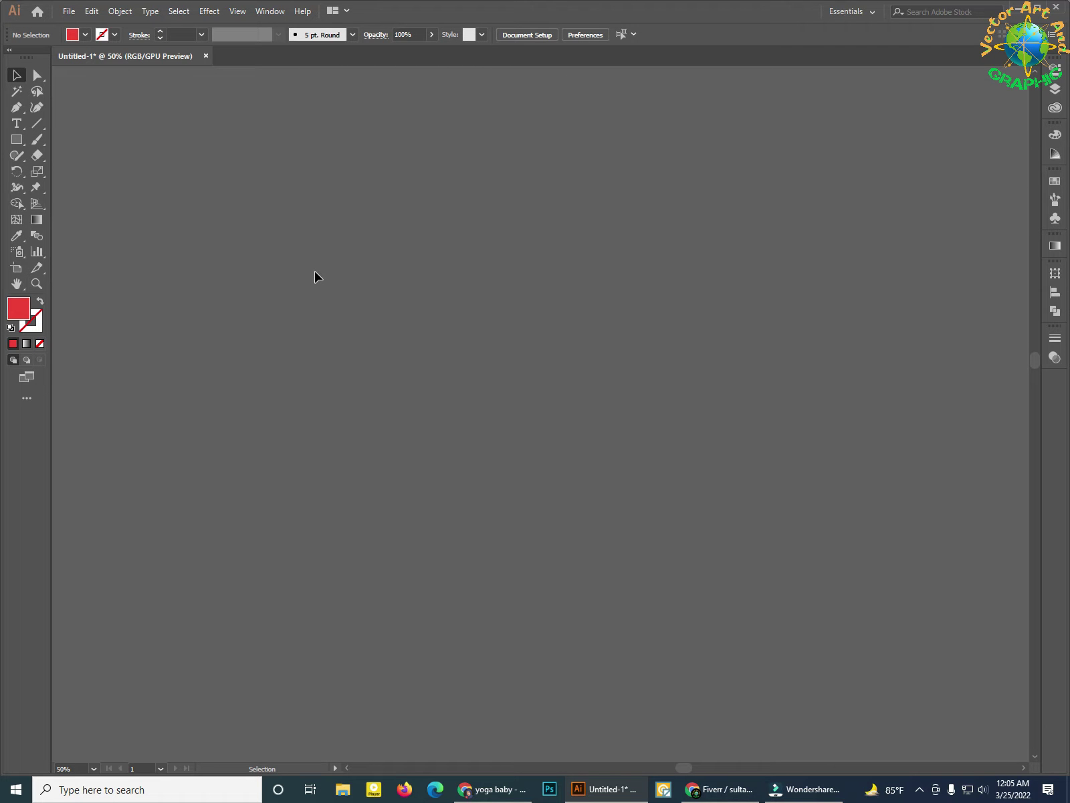
{"action": "left_click", "coordinate": [67, 11]}
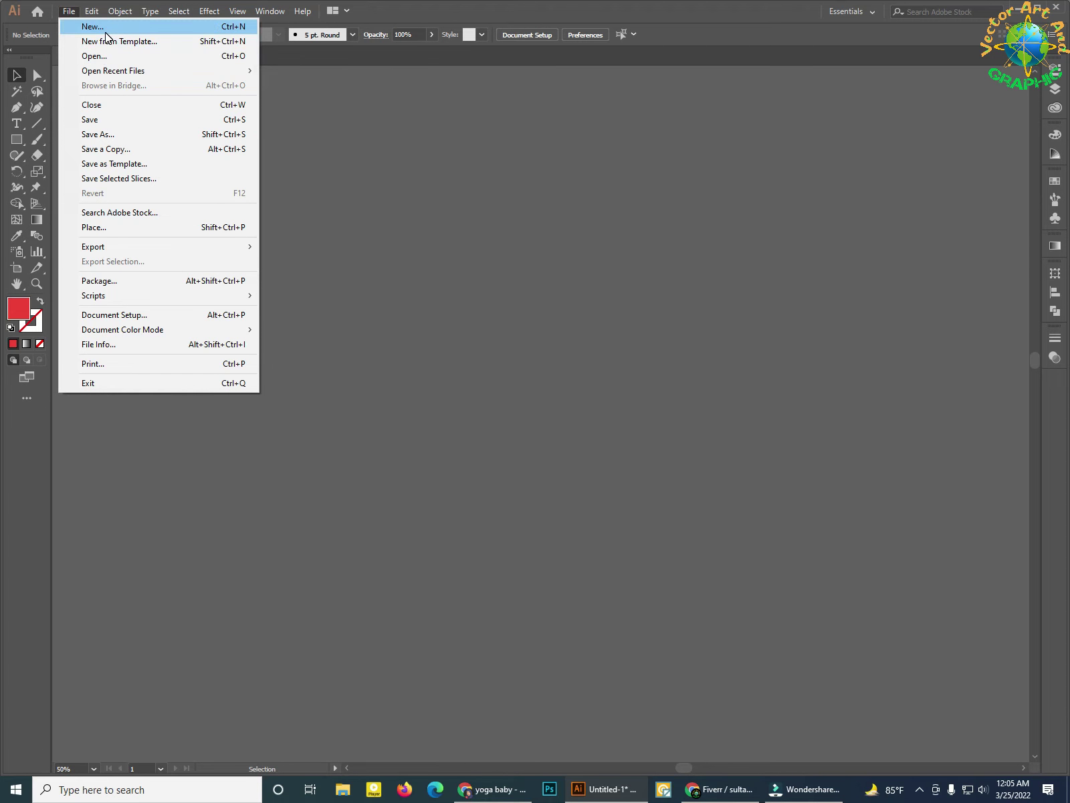
Create a new 4500 × 5400 px document in CMYK colour mode
{"action": "left_click", "coordinate": [106, 30]}
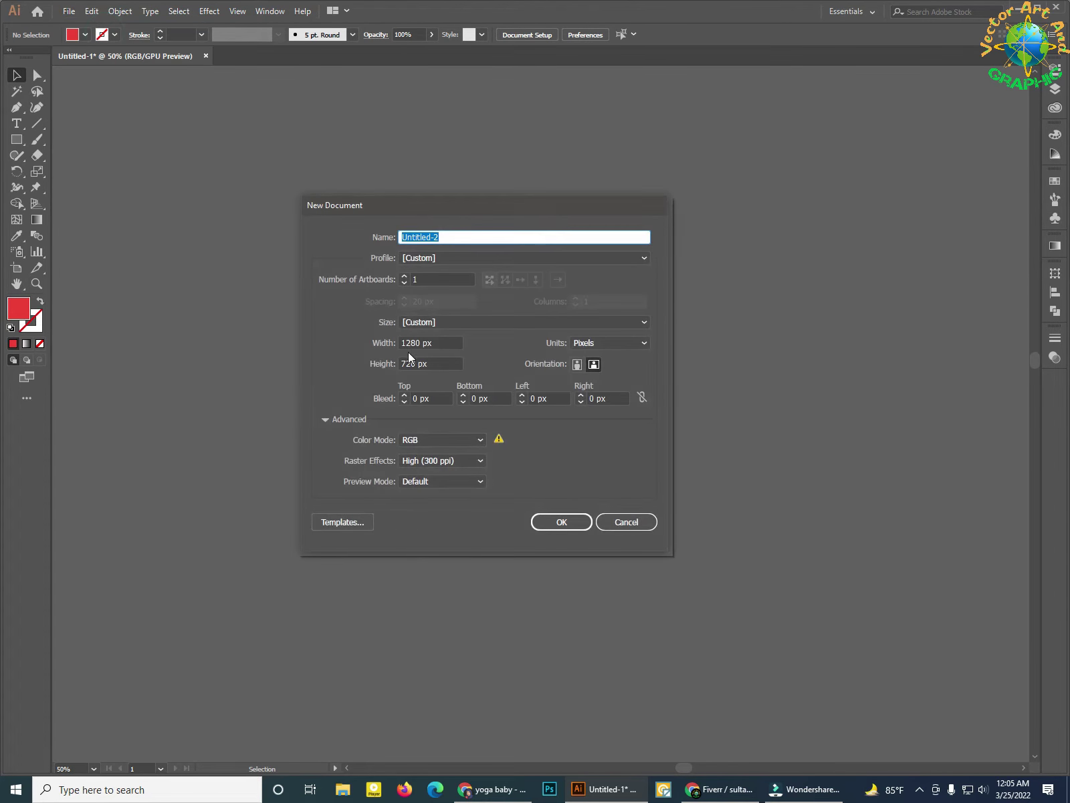
{"action": "left_click", "coordinate": [433, 342]}
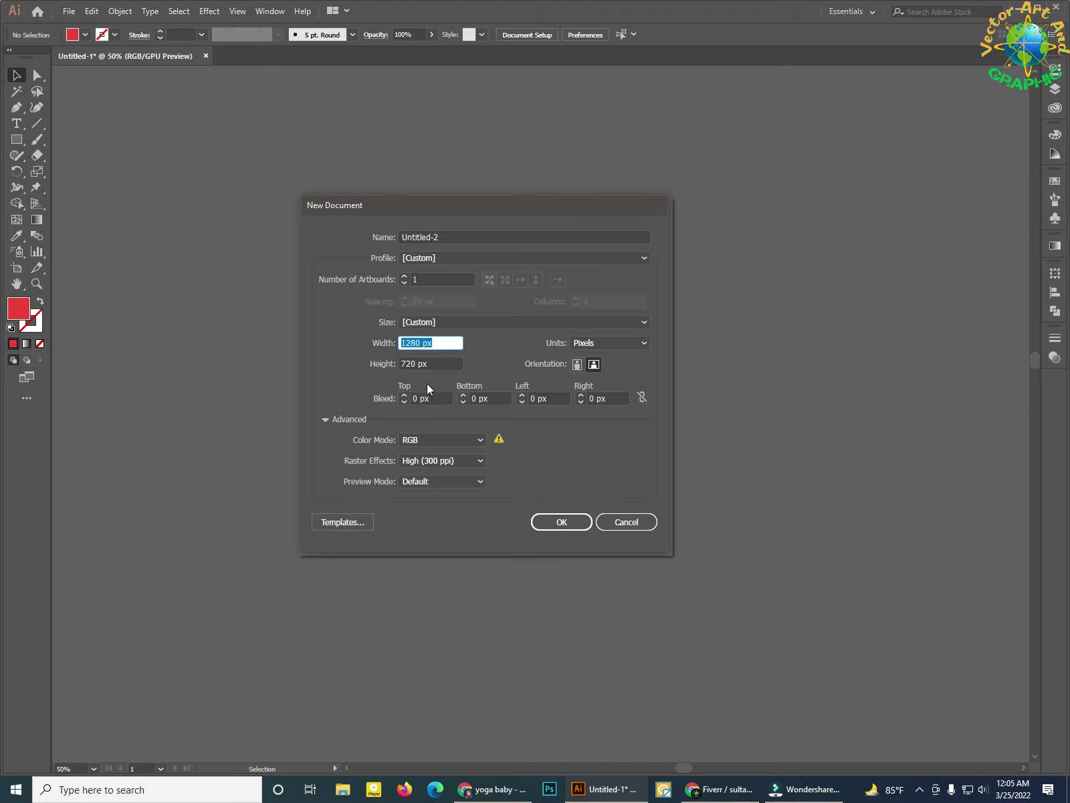
{"action": "type", "text": "4500"}
{"action": "left_click", "coordinate": [430, 363]}
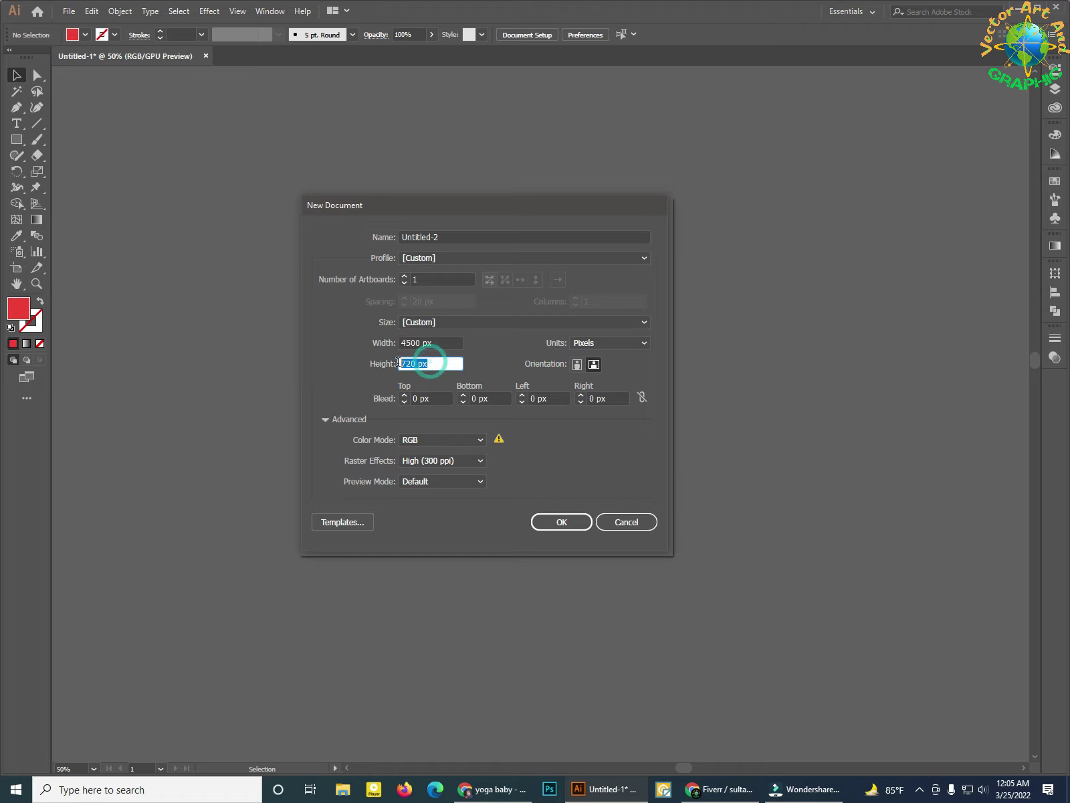
{"action": "type", "text": "54"}
{"action": "type", "text": "00"}
{"action": "left_click", "coordinate": [479, 439]}
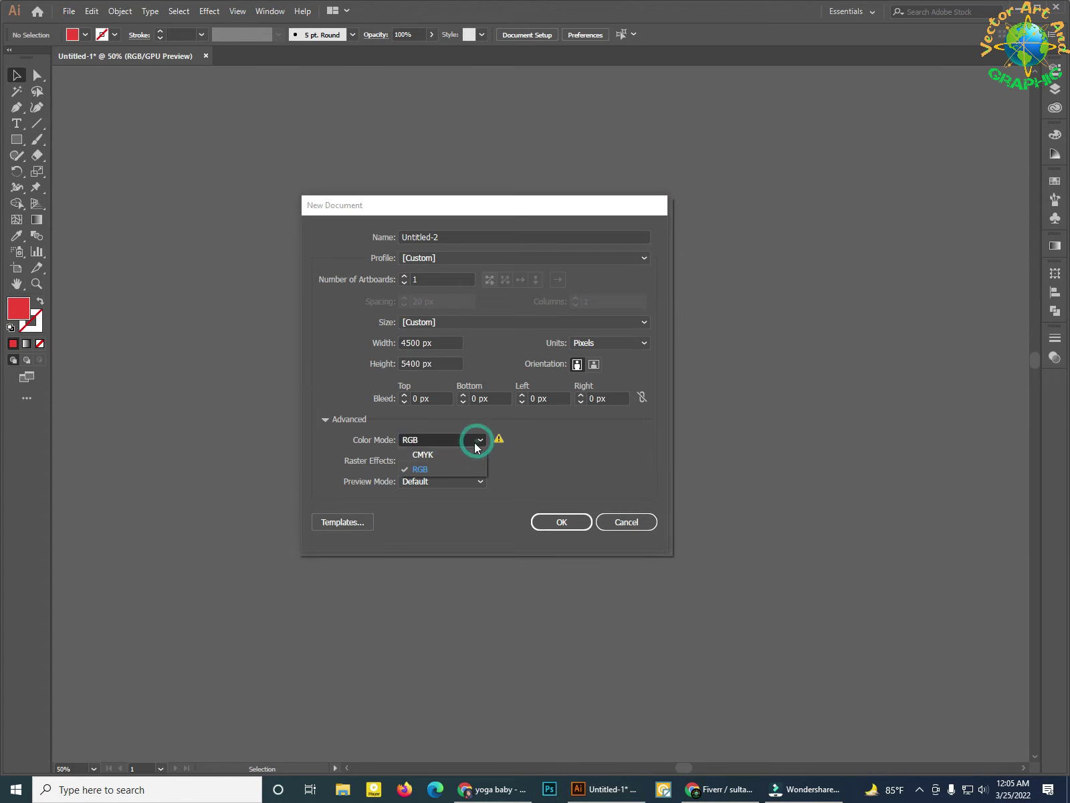
{"action": "left_click", "coordinate": [422, 456]}
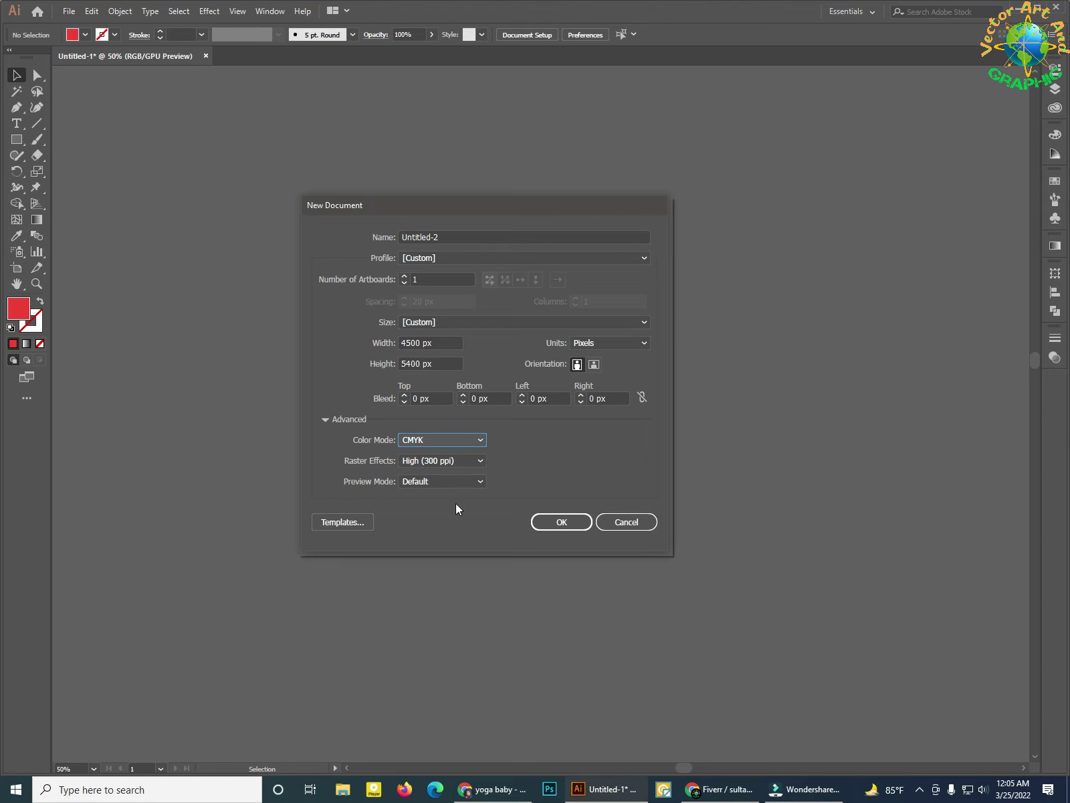
{"action": "left_click", "coordinate": [562, 522]}
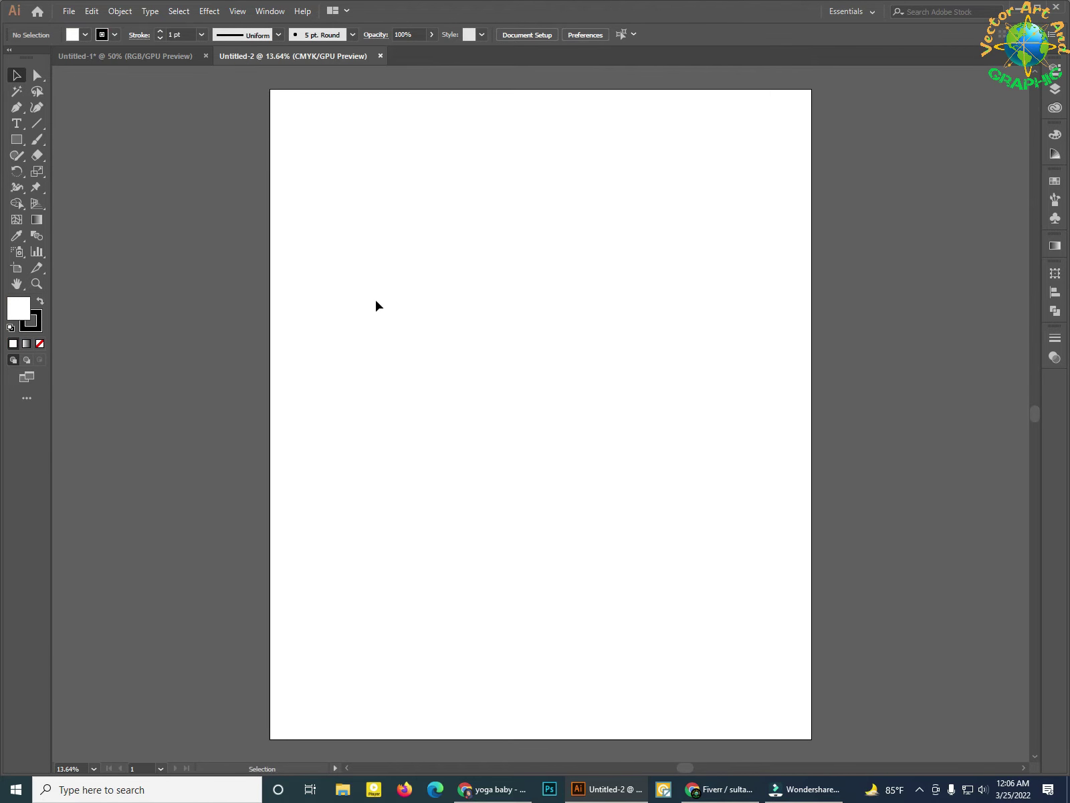
Start a text object on the artboard with a 500 pt font size
{"action": "left_click", "coordinate": [17, 123]}
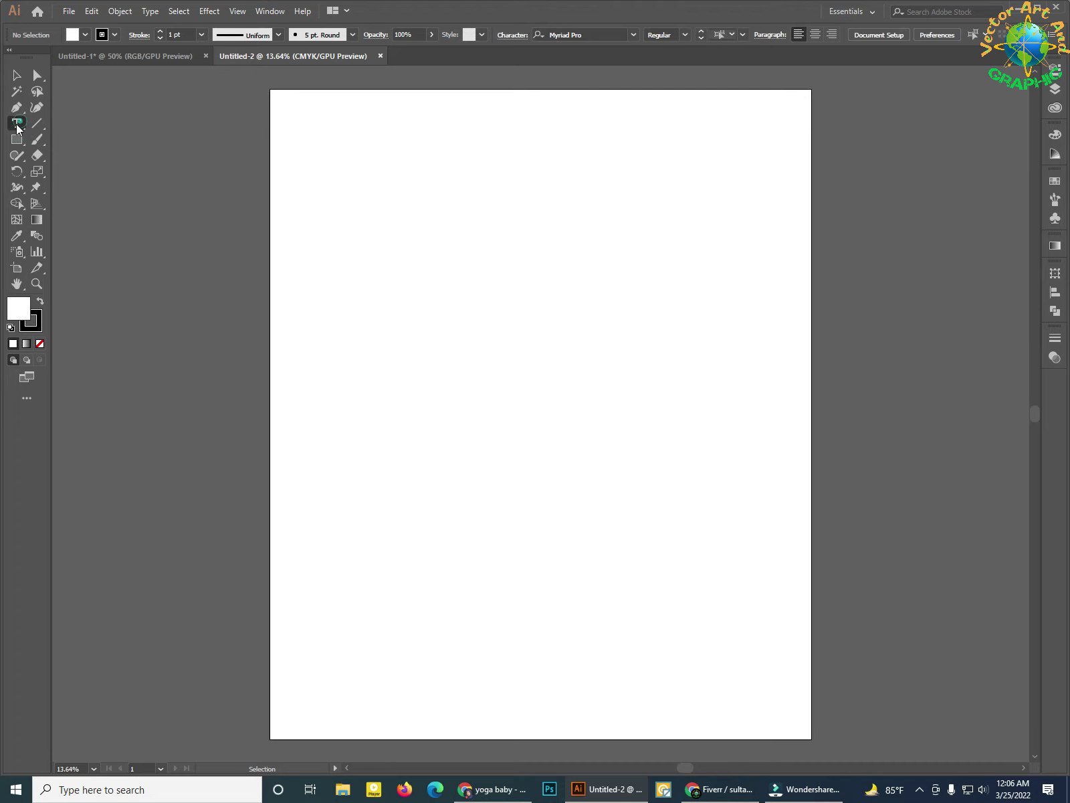
{"action": "left_click", "coordinate": [373, 447]}
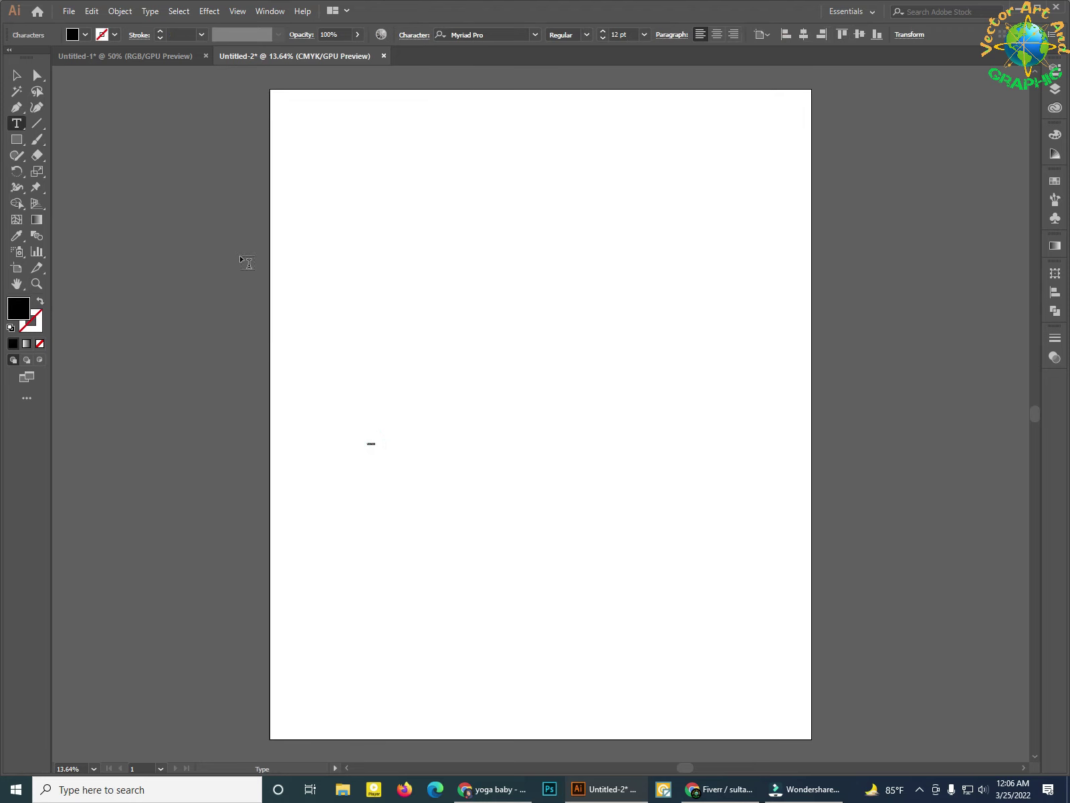
{"action": "left_click", "coordinate": [621, 34]}
{"action": "type", "text": "500"}
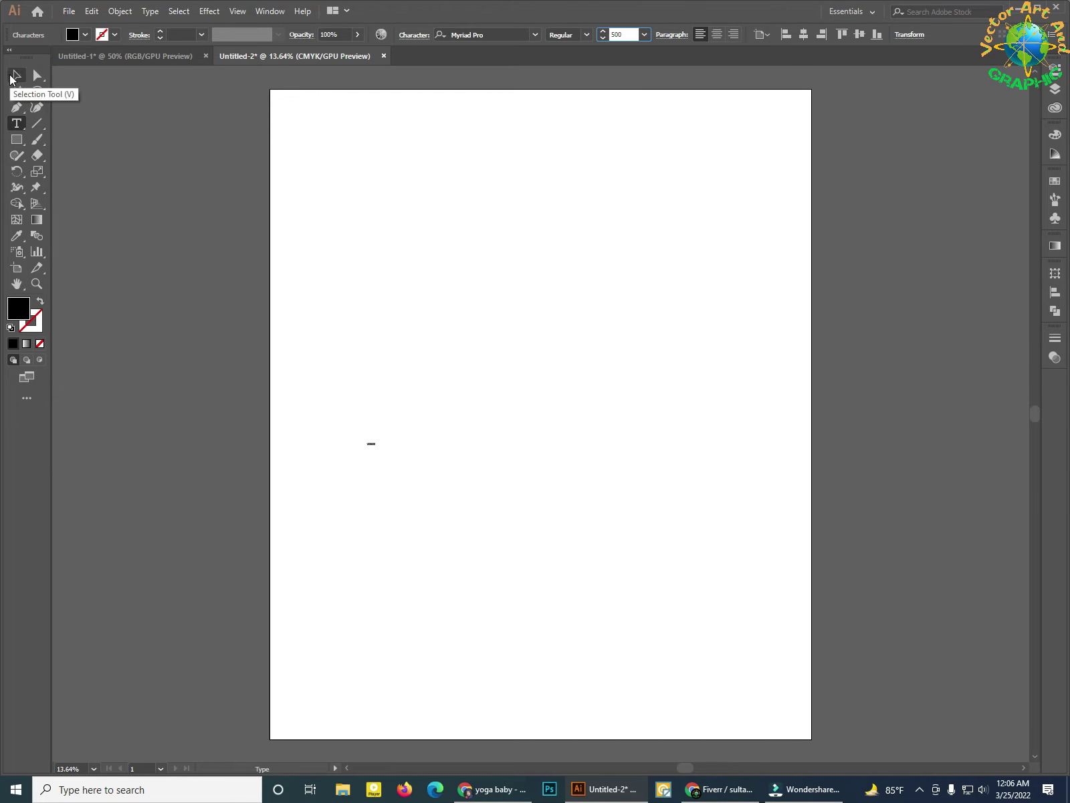
{"action": "key", "text": "Return"}
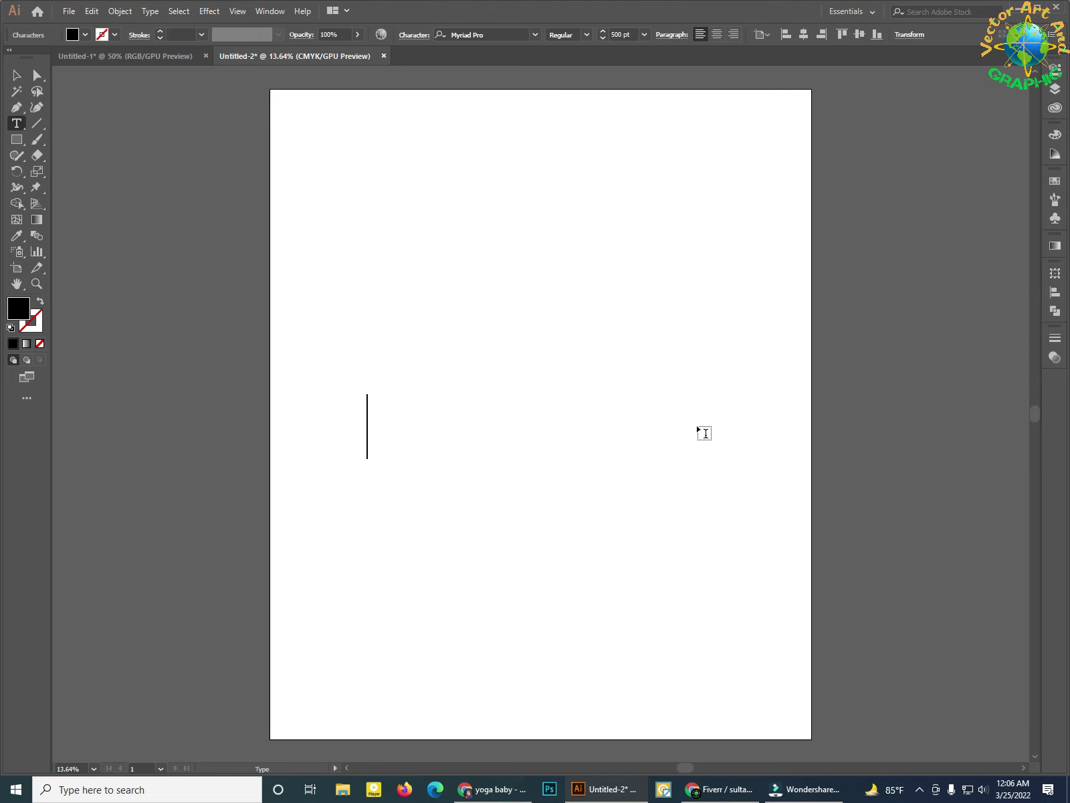
Type 'SCGA', correcting the mistyped W, and move it up and left
{"action": "type", "text": "S"}
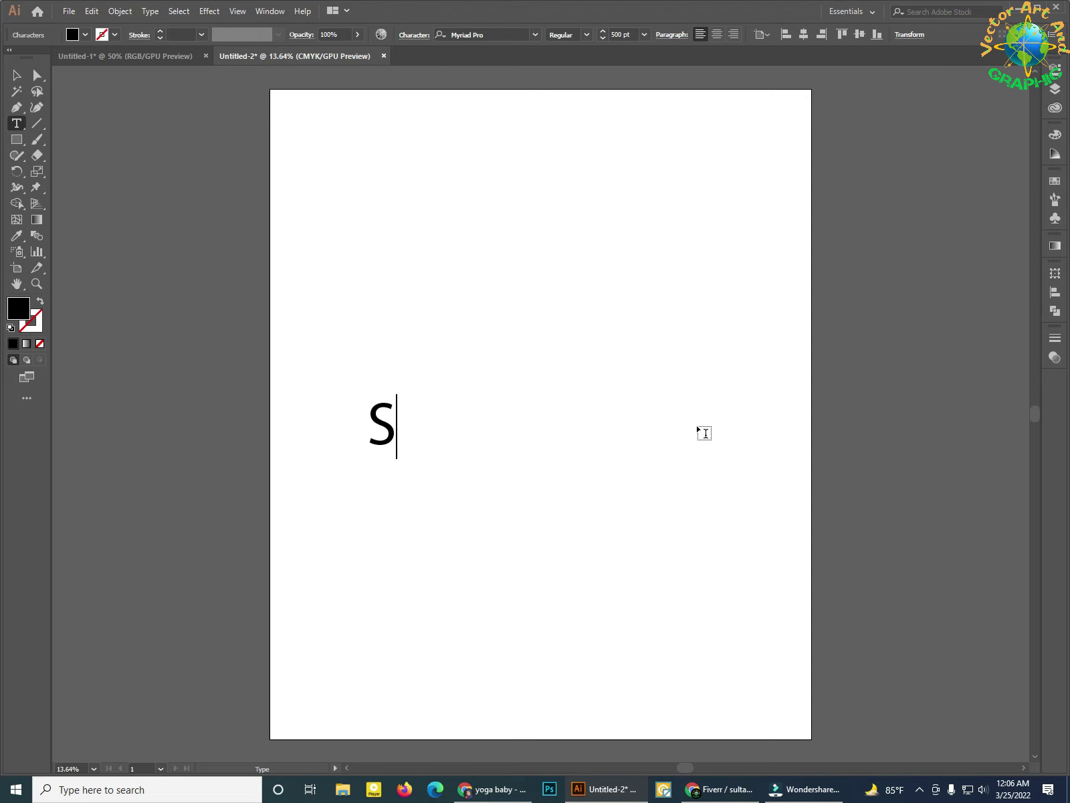
{"action": "type", "text": "CG"}
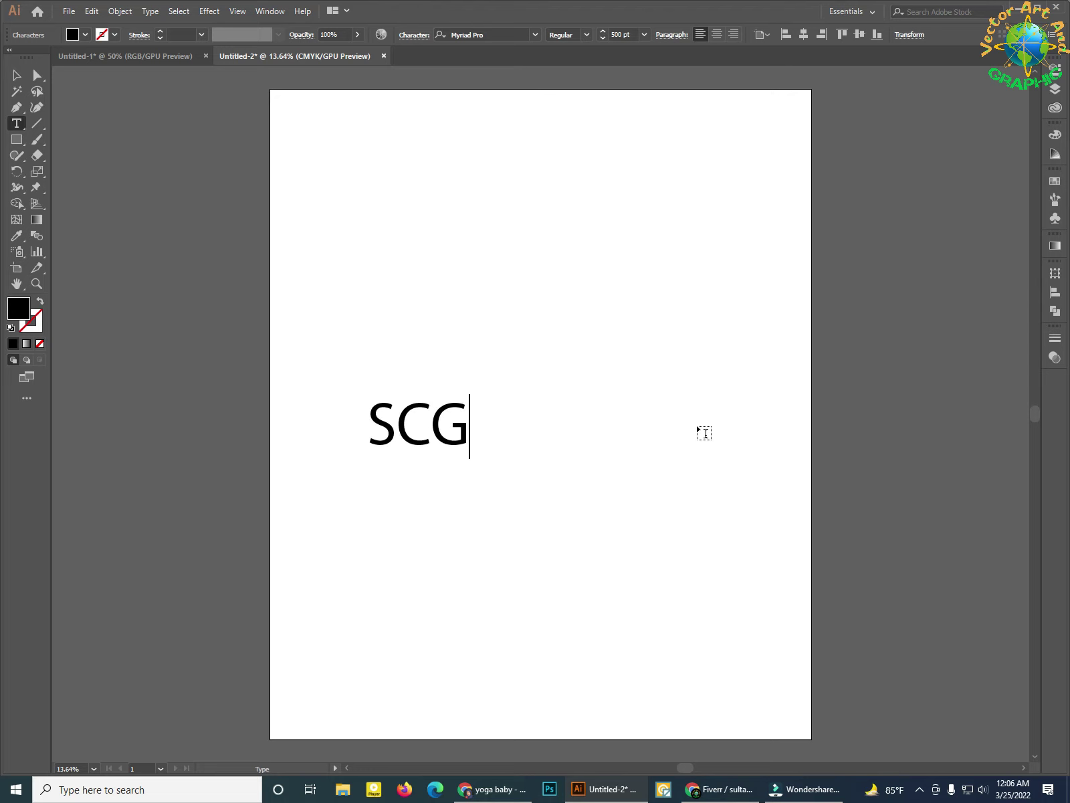
{"action": "type", "text": "W"}
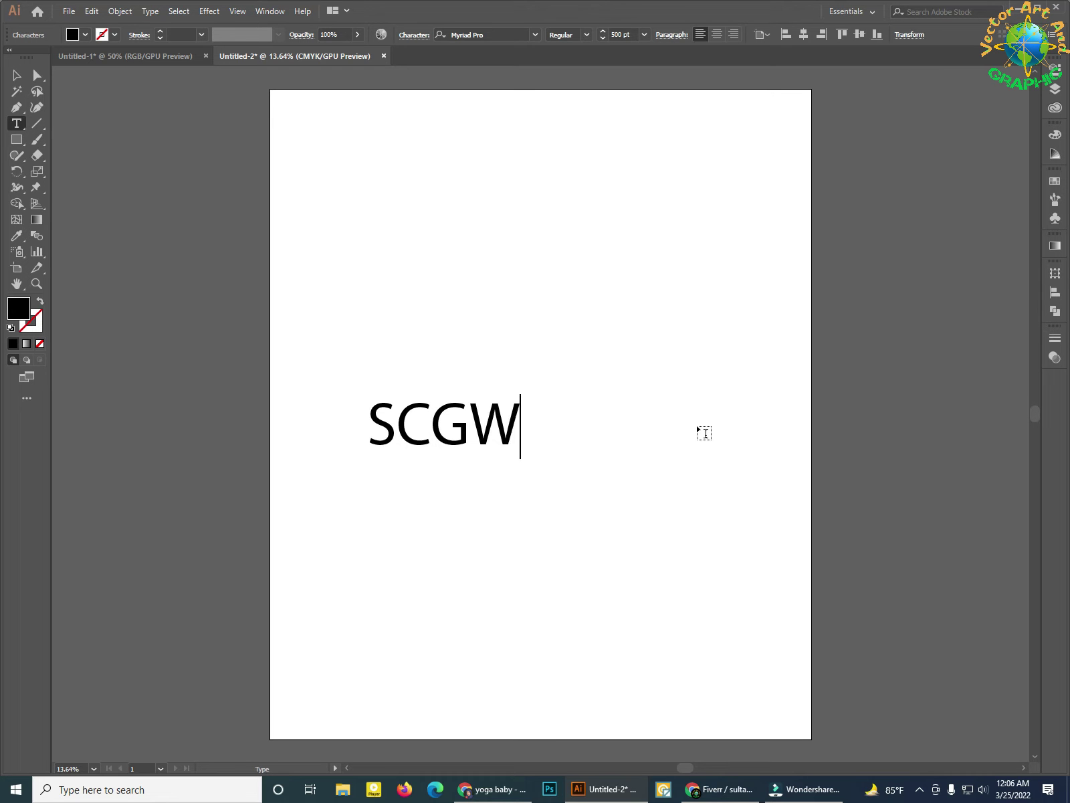
{"action": "key", "text": "BackSpace"}
{"action": "type", "text": "A"}
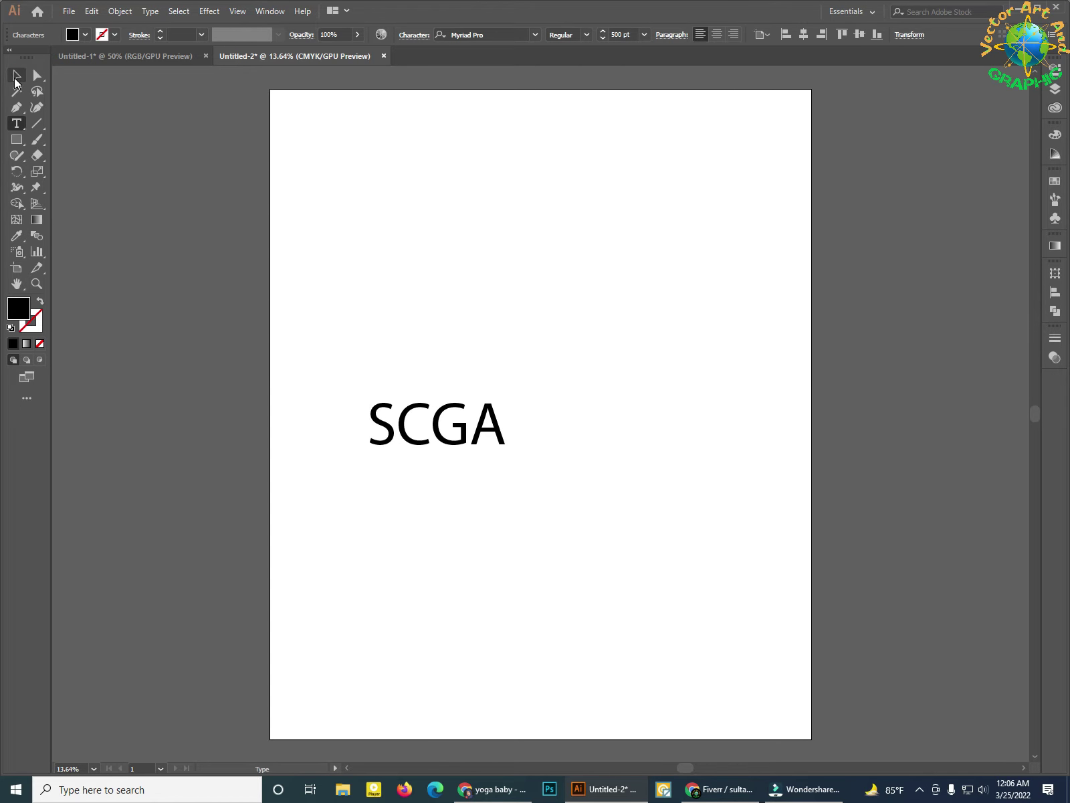
{"action": "left_click", "coordinate": [17, 78]}
{"action": "left_click_drag", "start_coordinate": [403, 423], "coordinate": [363, 336]}
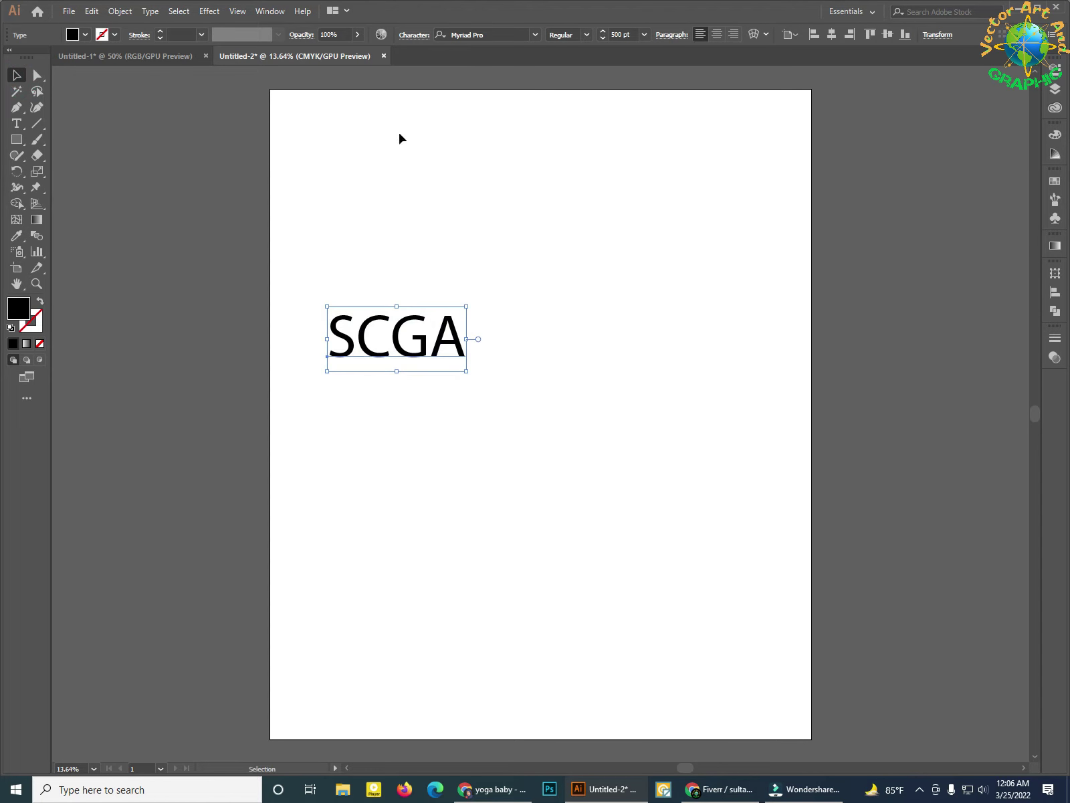
Change the SCGA text's font to Aachen Std Bold
{"action": "left_click", "coordinate": [535, 36]}
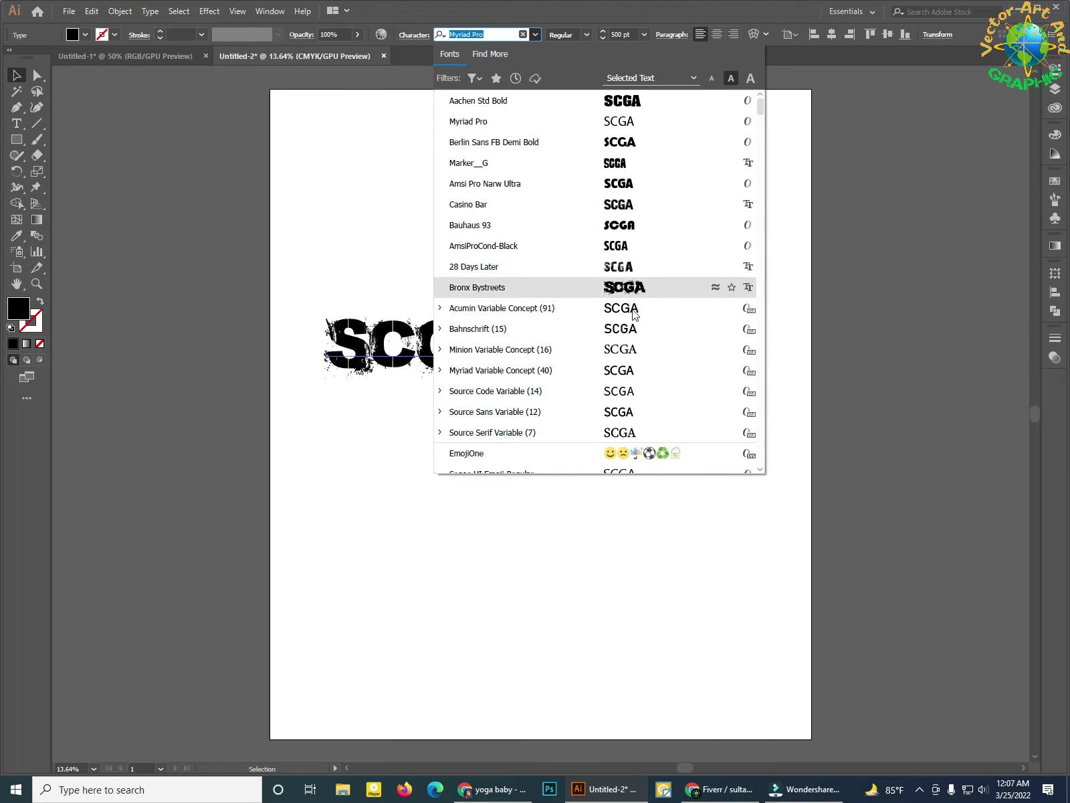
{"action": "scroll", "coordinate": [636, 308], "scroll_direction": "down", "scroll_amount": 5}
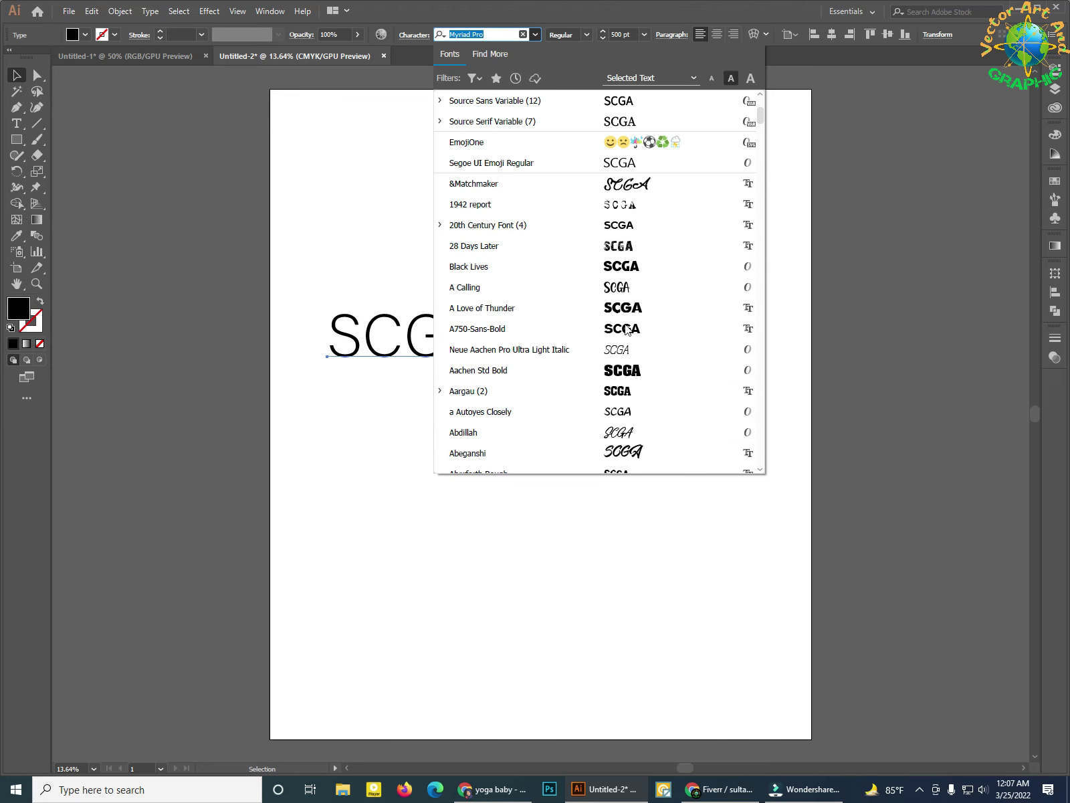
{"action": "left_click", "coordinate": [620, 374]}
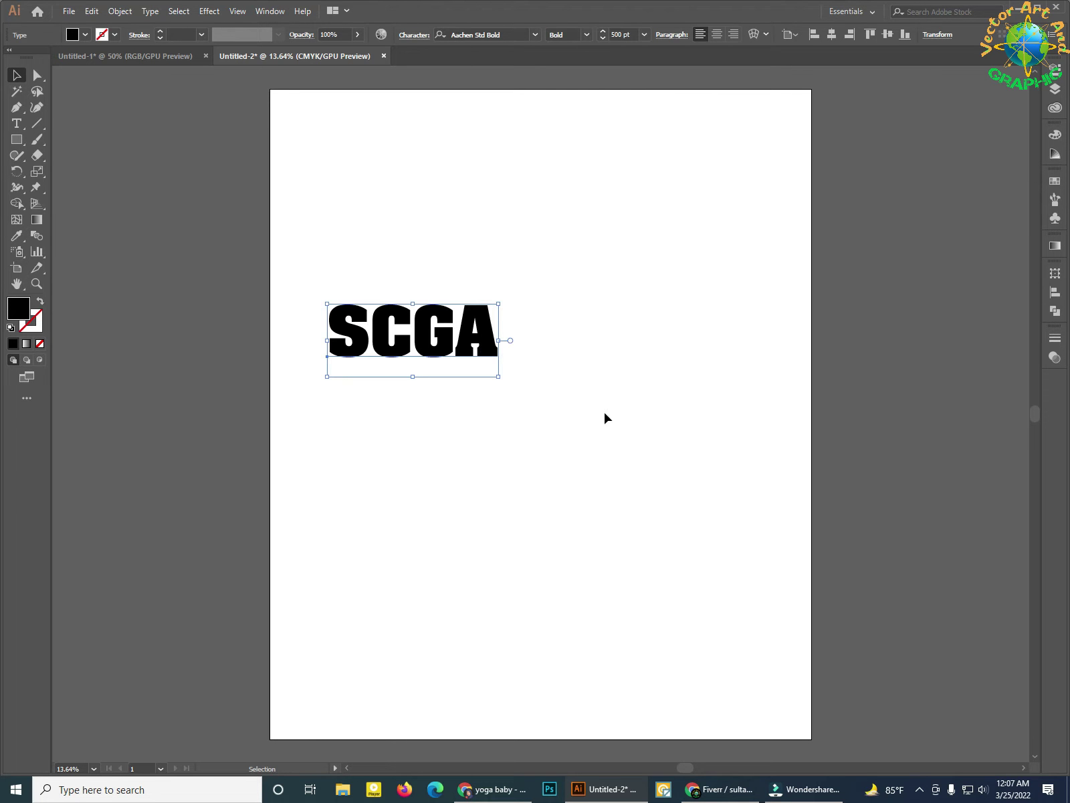
{"action": "left_click", "coordinate": [602, 405]}
Scale the SCGA text up by its corner handle and move it higher
{"action": "left_click", "coordinate": [331, 351]}
{"action": "mouse_move", "coordinate": [499, 376]}
{"action": "left_mouse_down"}
{"action": "mouse_move", "coordinate": [812, 603]}
{"action": "mouse_move", "coordinate": [771, 591]}
{"action": "left_mouse_up"}
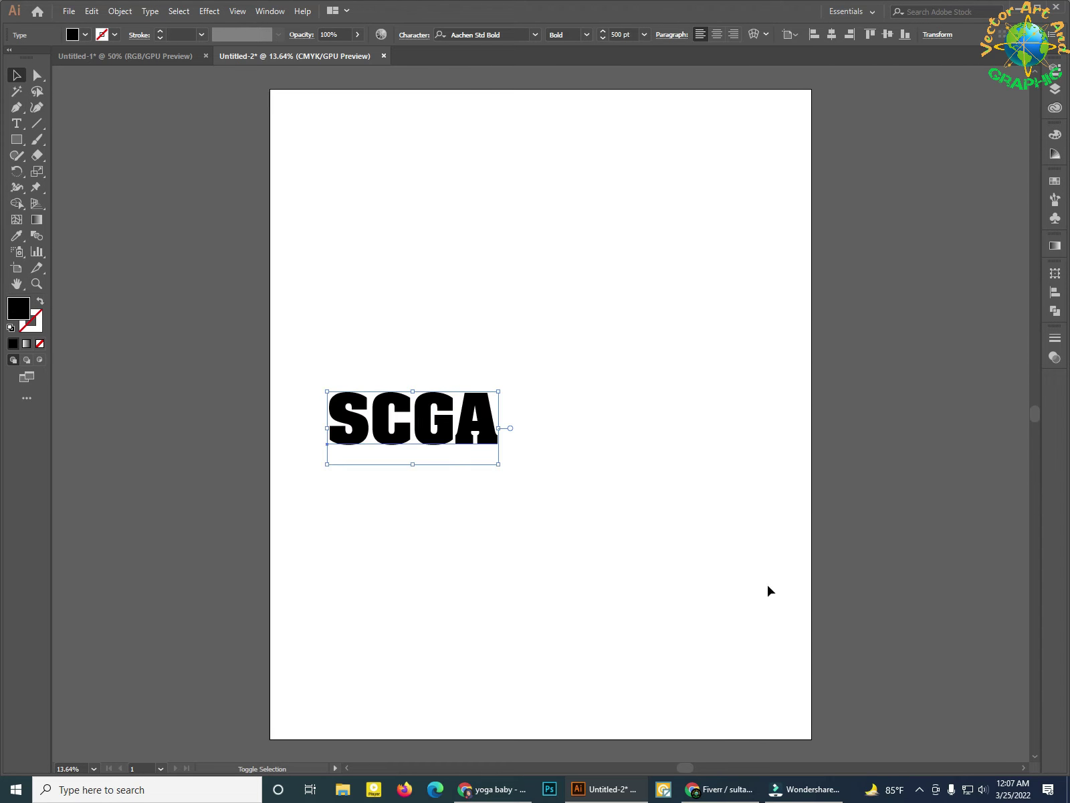
{"action": "mouse_move", "coordinate": [490, 433]}
{"action": "left_mouse_down"}
{"action": "mouse_move", "coordinate": [485, 391]}
{"action": "mouse_move", "coordinate": [604, 490]}
{"action": "mouse_move", "coordinate": [792, 540]}
{"action": "mouse_move", "coordinate": [760, 513]}
{"action": "left_mouse_up"}
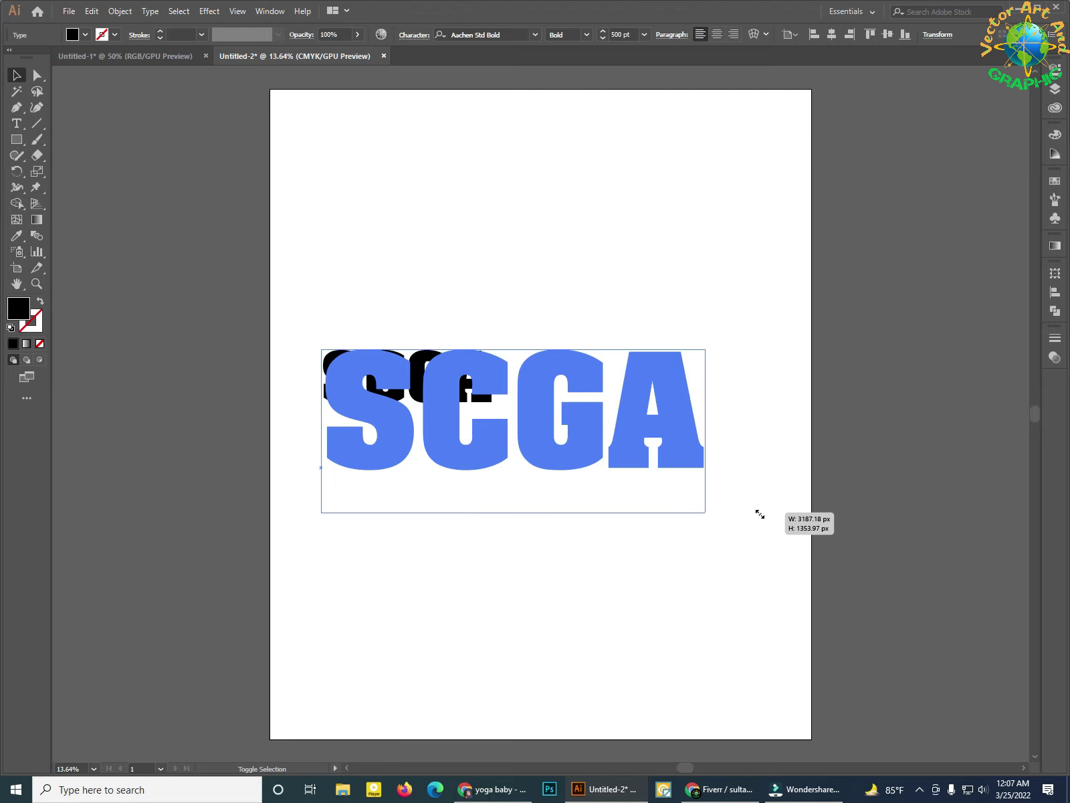
{"action": "left_click_drag", "start_coordinate": [760, 514], "coordinate": [760, 517]}
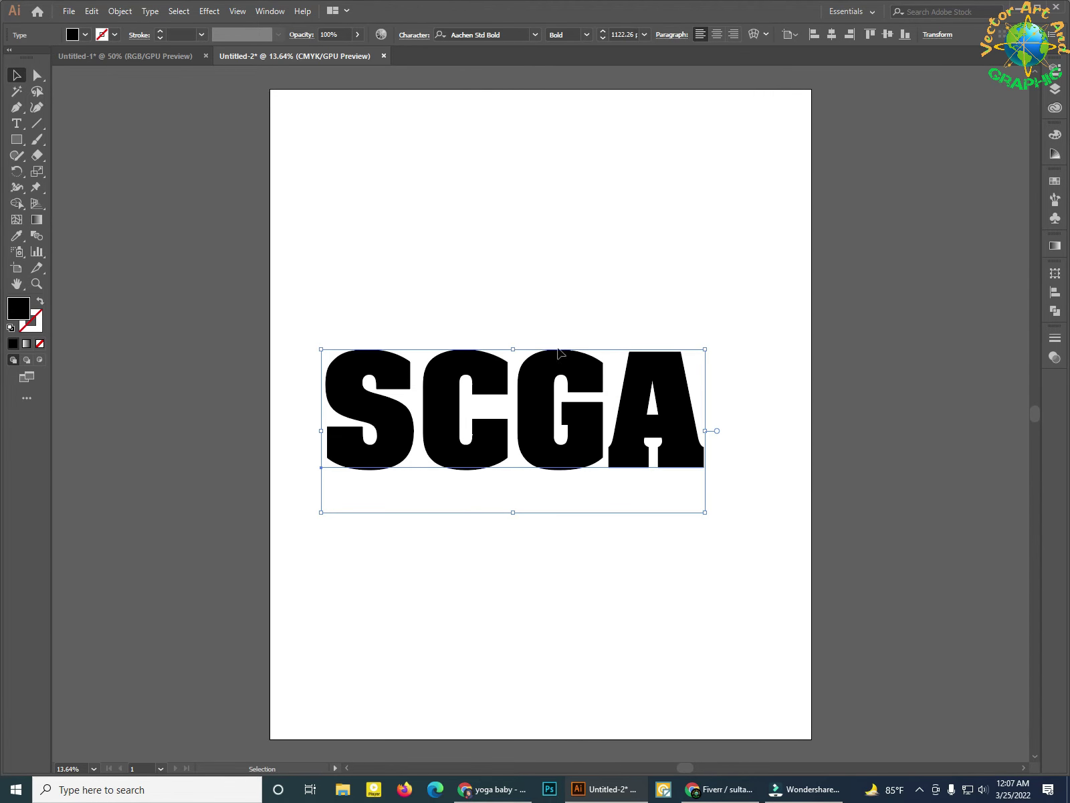
{"action": "left_click_drag", "start_coordinate": [558, 350], "coordinate": [541, 315]}
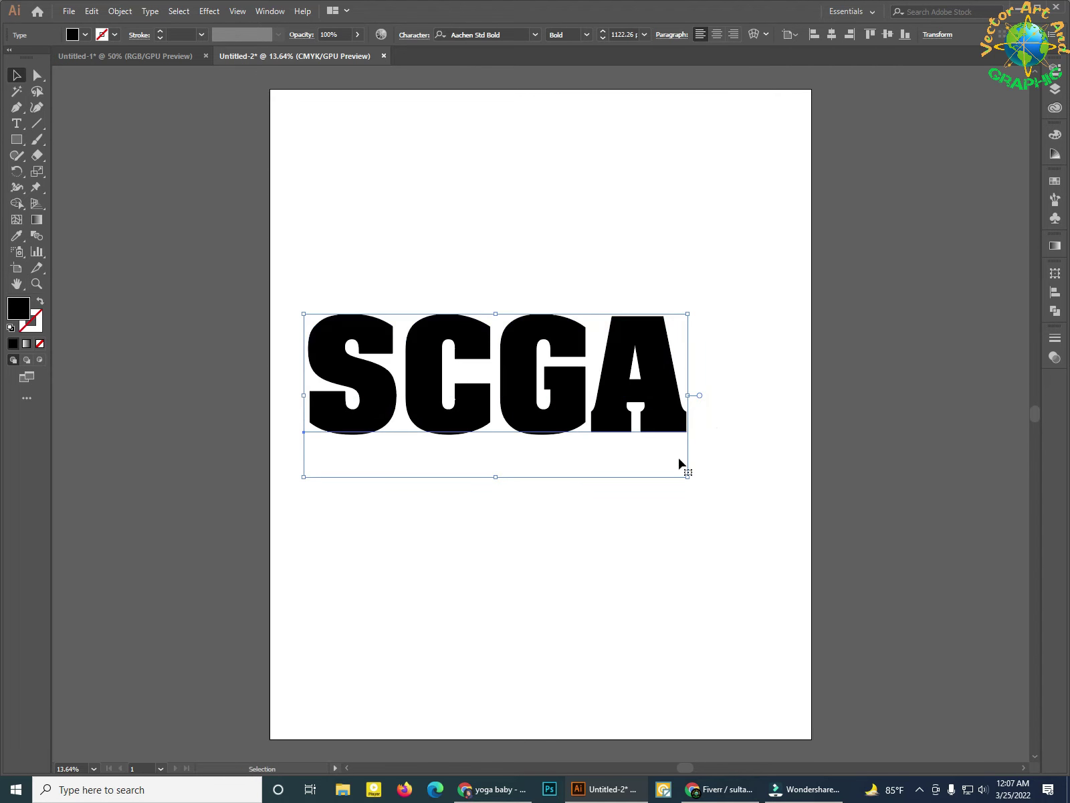
{"action": "left_click_drag", "start_coordinate": [551, 402], "coordinate": [541, 372]}
Refine SCGA to about 1164 pt, undoing one bad scale, near the artboard middle
{"action": "left_click_drag", "start_coordinate": [680, 448], "coordinate": [804, 527]}
{"action": "key", "text": "ctrl+z"}
{"action": "key", "text": "ctrl+z"}
{"action": "mouse_move", "coordinate": [516, 396]}
{"action": "left_mouse_down"}
{"action": "mouse_move", "coordinate": [512, 347]}
{"action": "mouse_move", "coordinate": [566, 420]}
{"action": "left_mouse_up"}
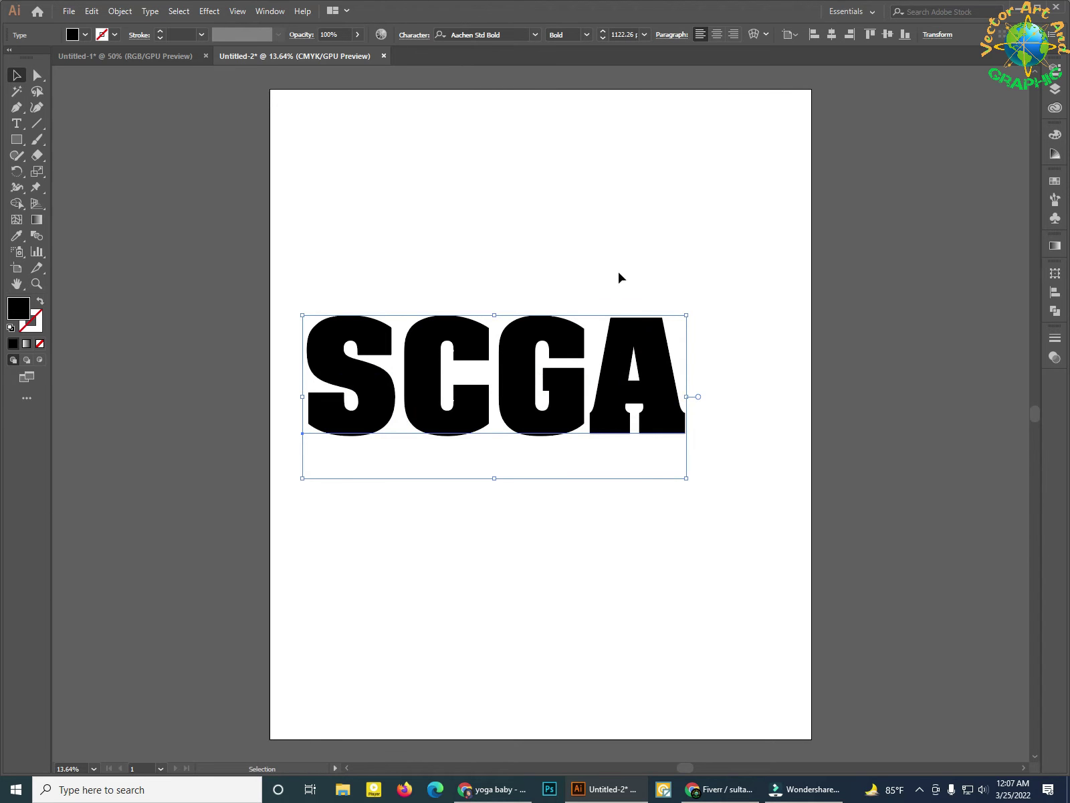
{"action": "left_click_drag", "start_coordinate": [686, 479], "coordinate": [701, 491]}
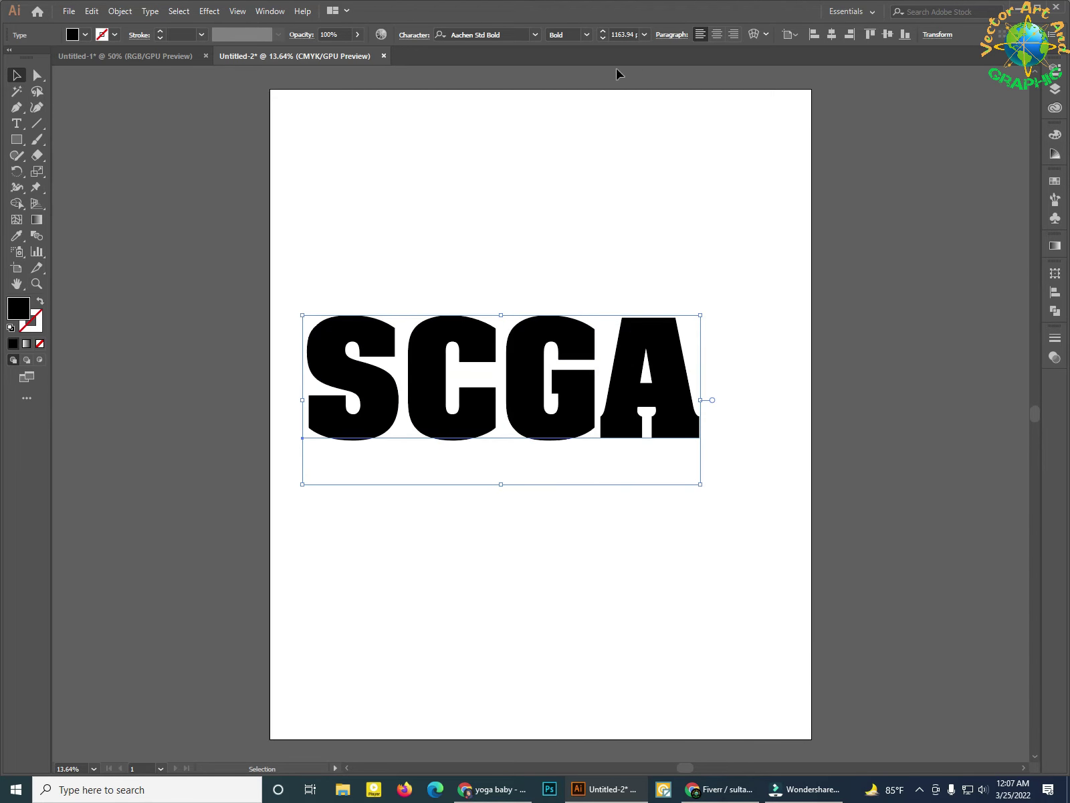
{"action": "left_click_drag", "start_coordinate": [529, 387], "coordinate": [538, 405]}
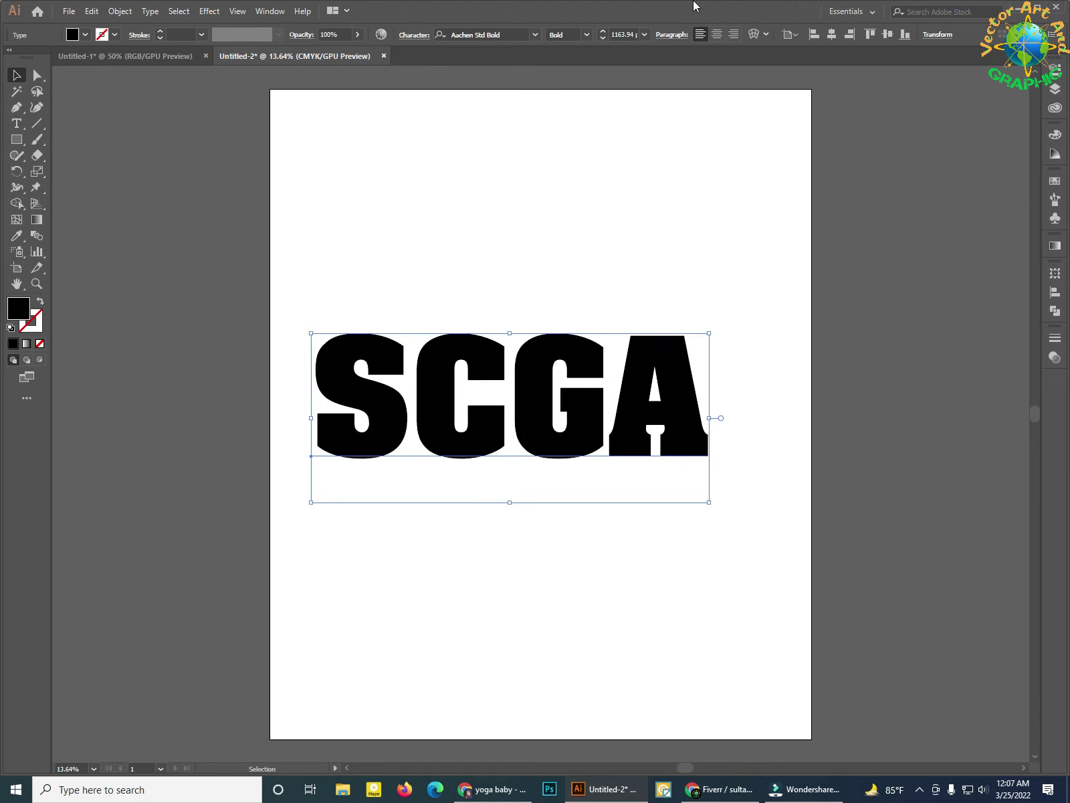
{"action": "left_click_drag", "start_coordinate": [538, 407], "coordinate": [537, 419]}
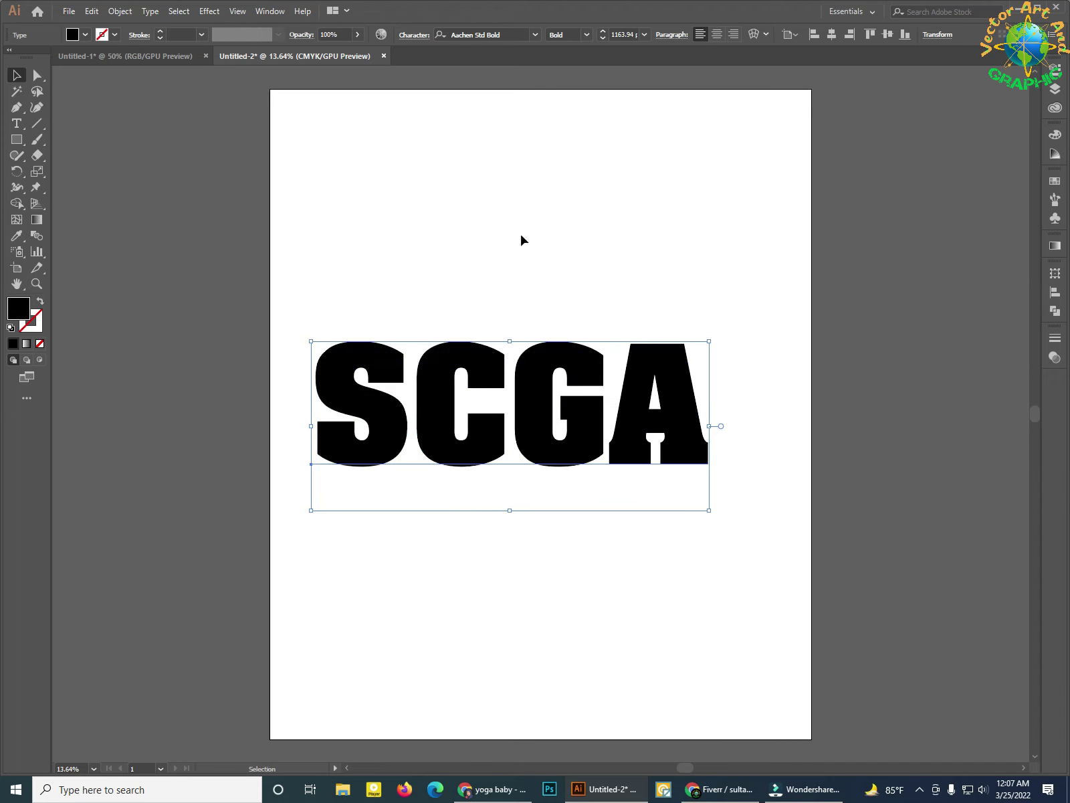
Nudge the black SCGA letters slightly right and down toward the artboard centre
{"action": "right_click", "coordinate": [520, 228]}
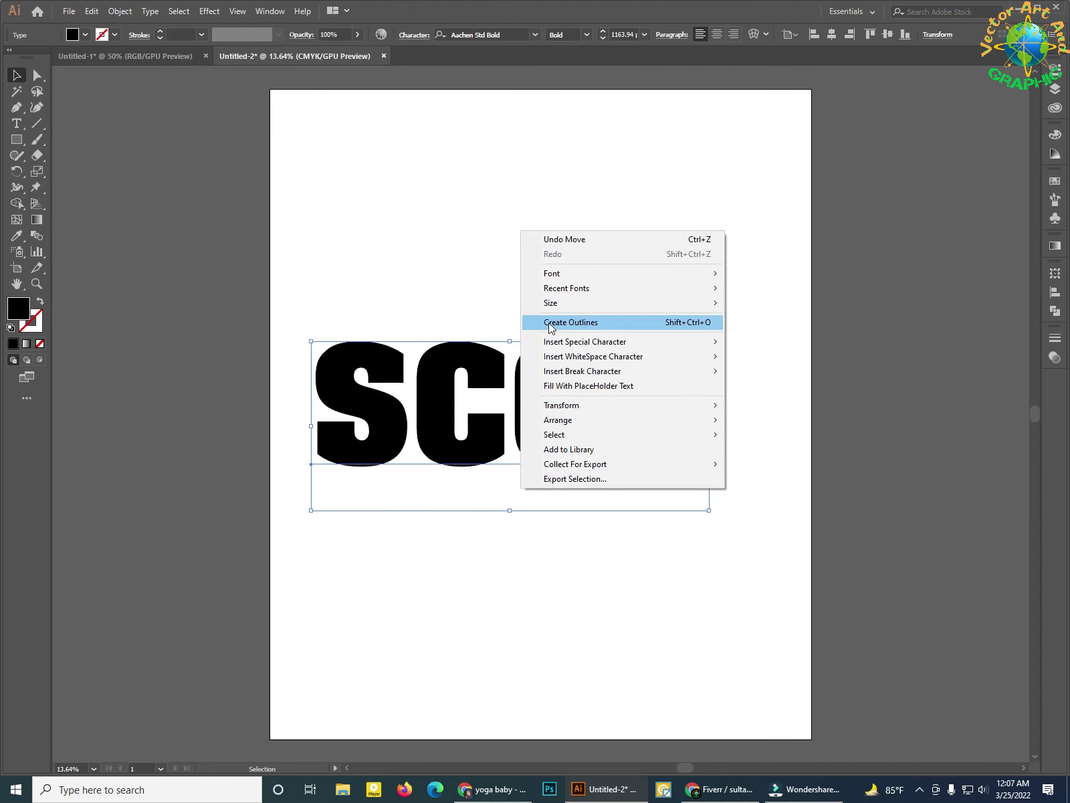
{"action": "left_click", "coordinate": [781, 461]}
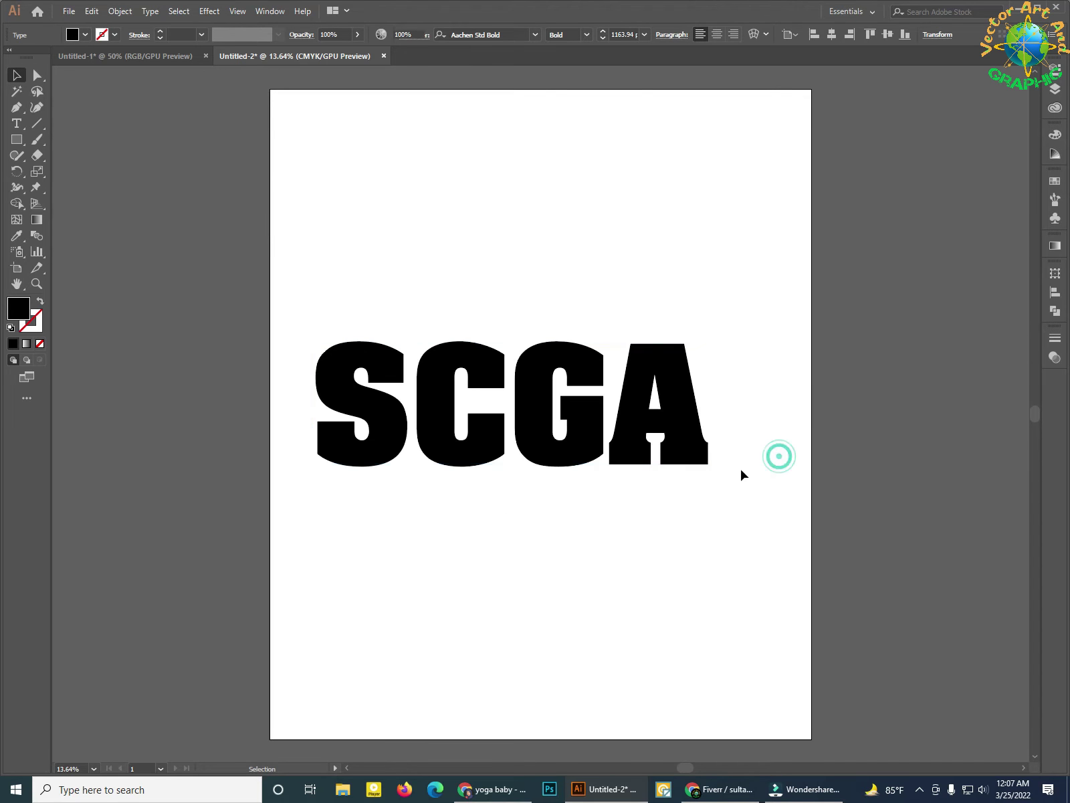
{"action": "left_click_drag", "start_coordinate": [569, 448], "coordinate": [582, 458]}
{"action": "left_click", "coordinate": [515, 228]}
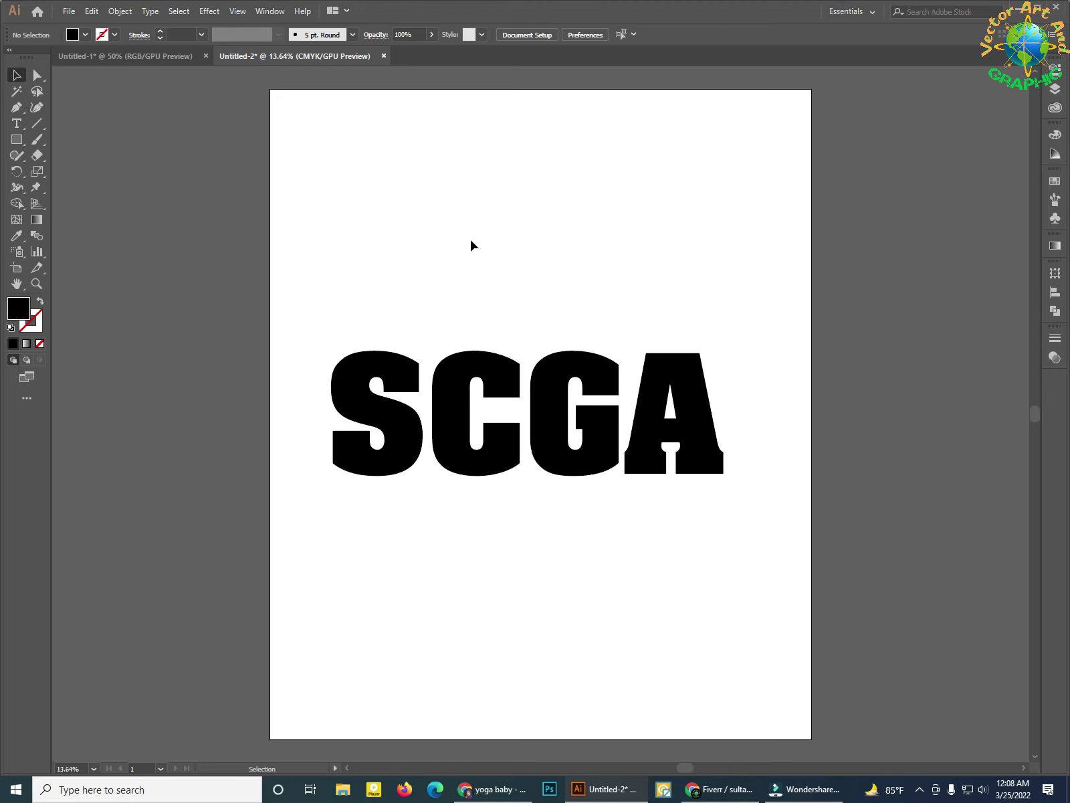
Copy the bridge-pose silhouette image from Google Images, then return to Illustrator
{"action": "left_click", "coordinate": [490, 790]}
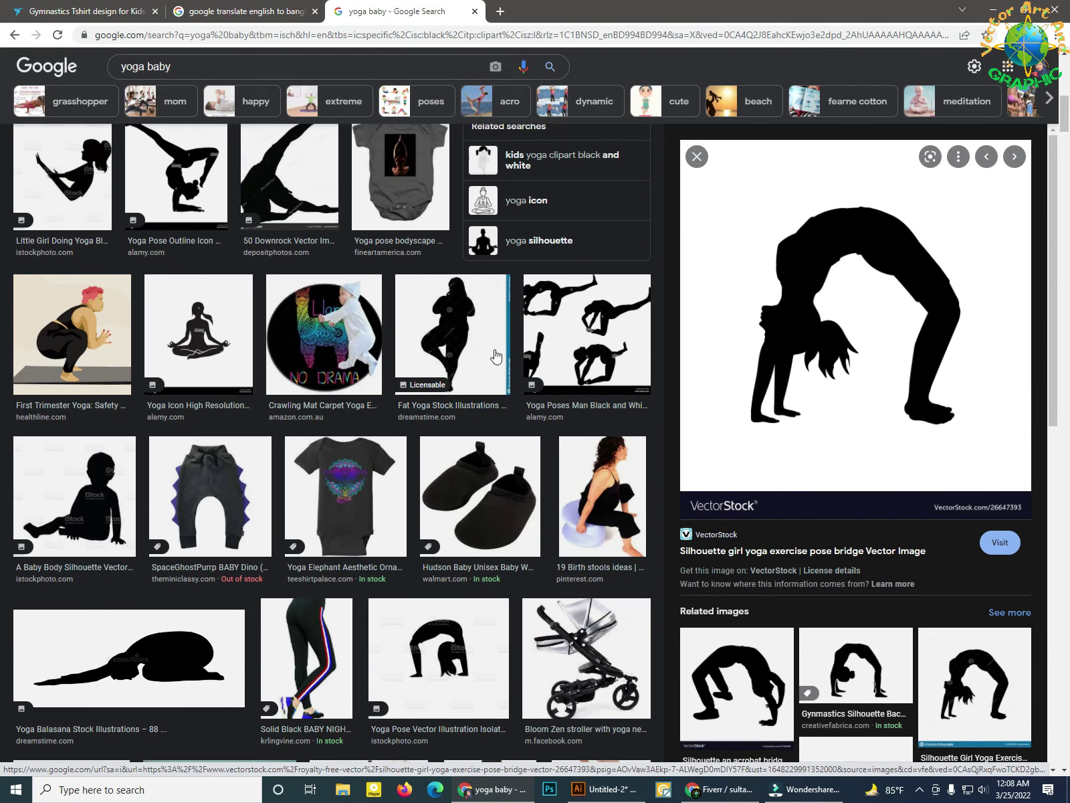
{"action": "mouse_move", "coordinate": [784, 234]}
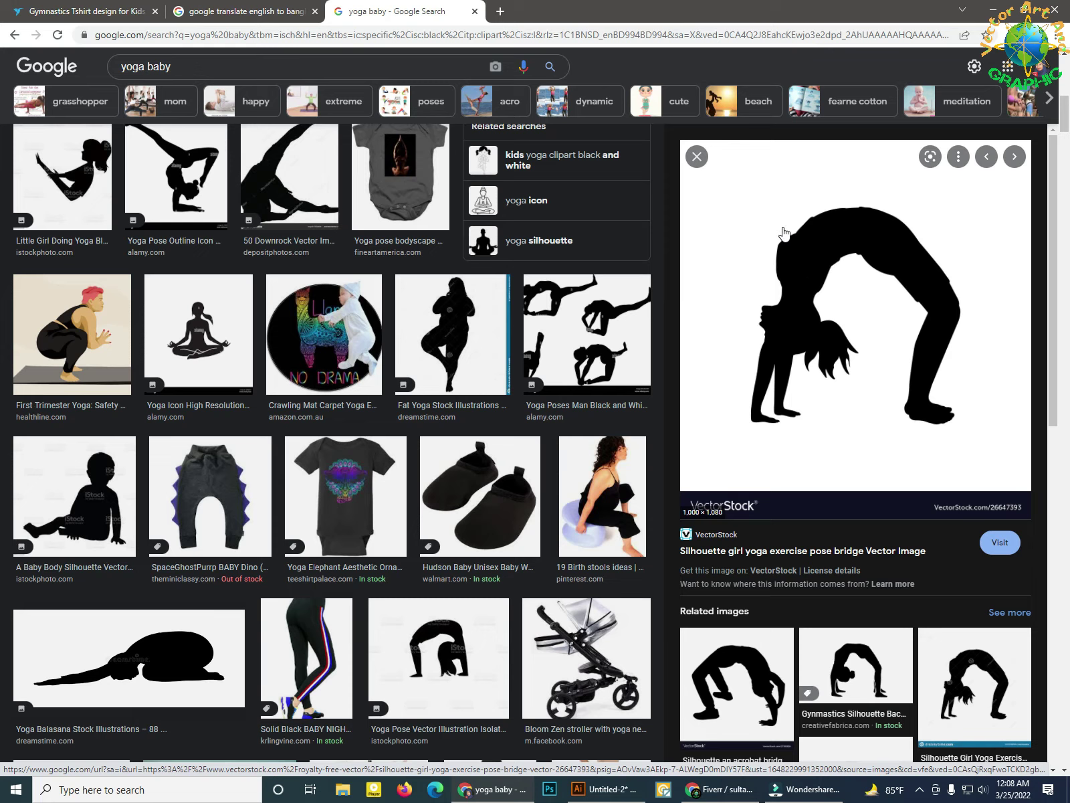
{"action": "right_click", "coordinate": [784, 231]}
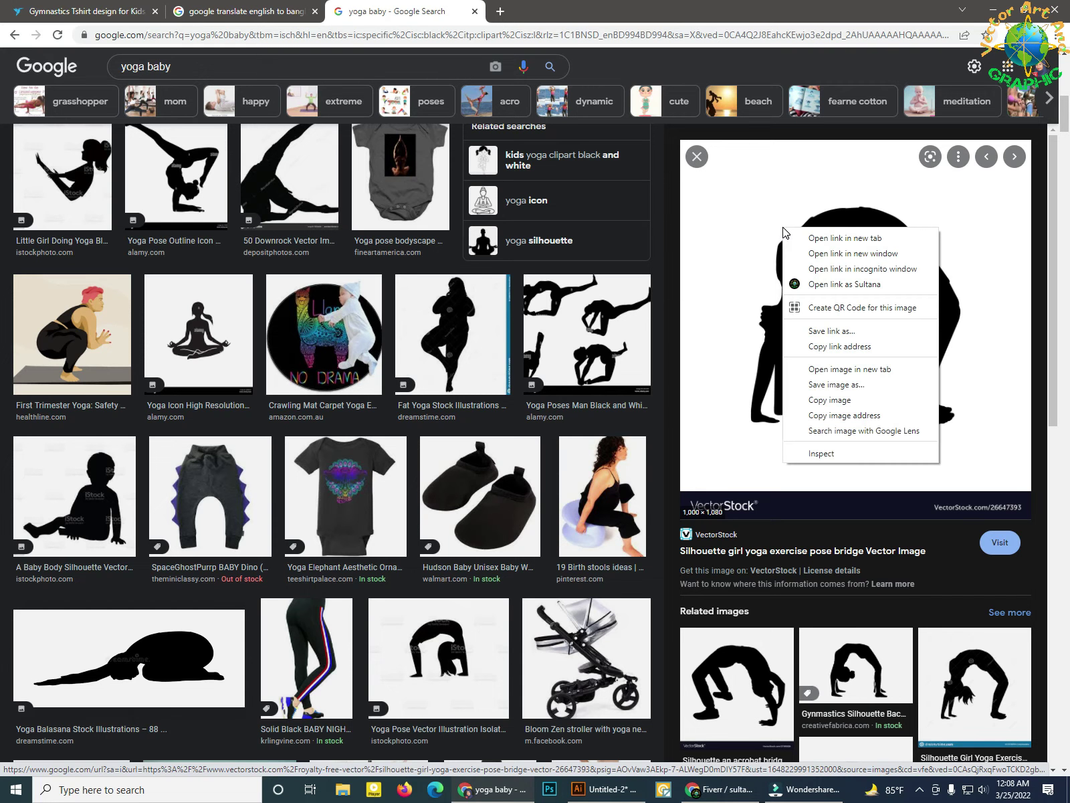
{"action": "left_click", "coordinate": [822, 404]}
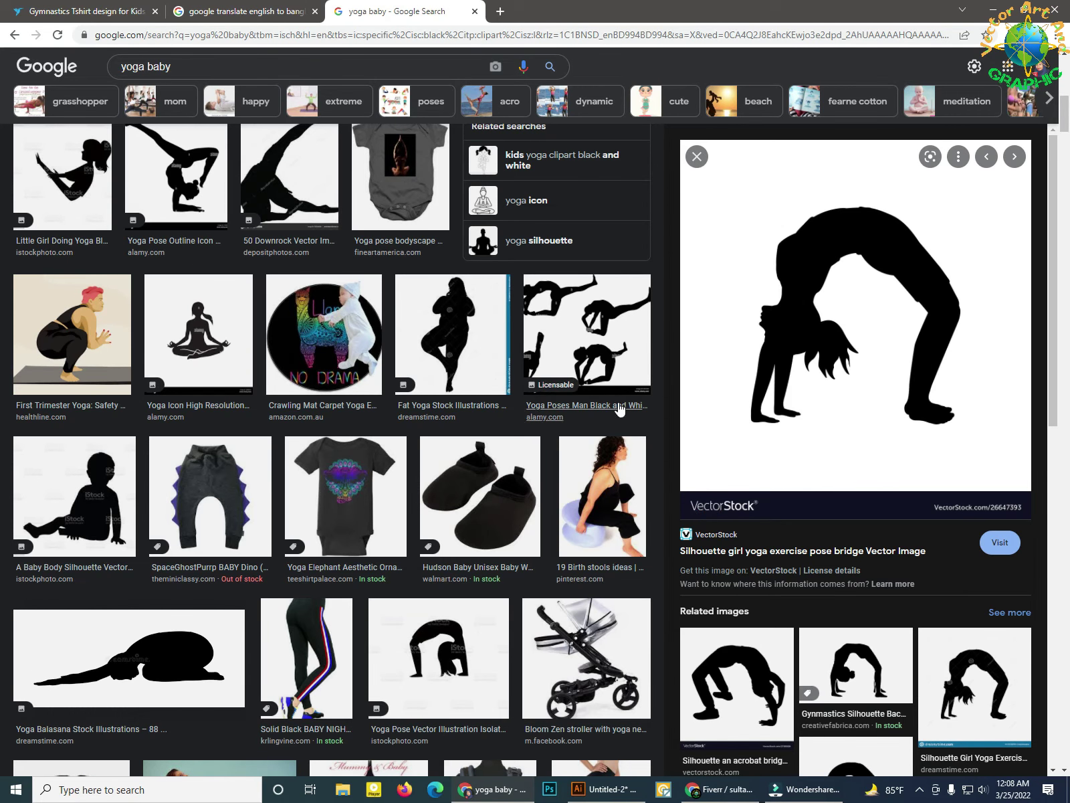
{"action": "left_click", "coordinate": [598, 796]}
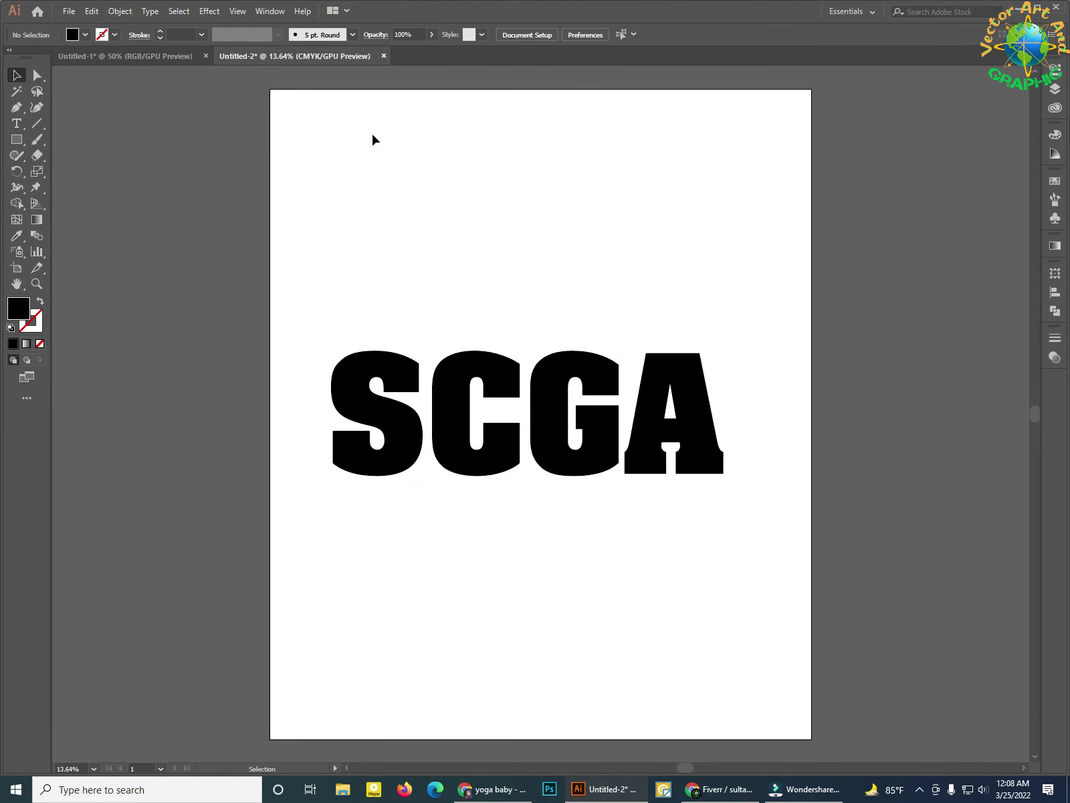
Paste the copied silhouette onto the pasteboard and trace it with the default Image Trace preset
{"action": "scroll", "coordinate": [455, 261], "scroll_direction": "up", "scroll_amount": 3}
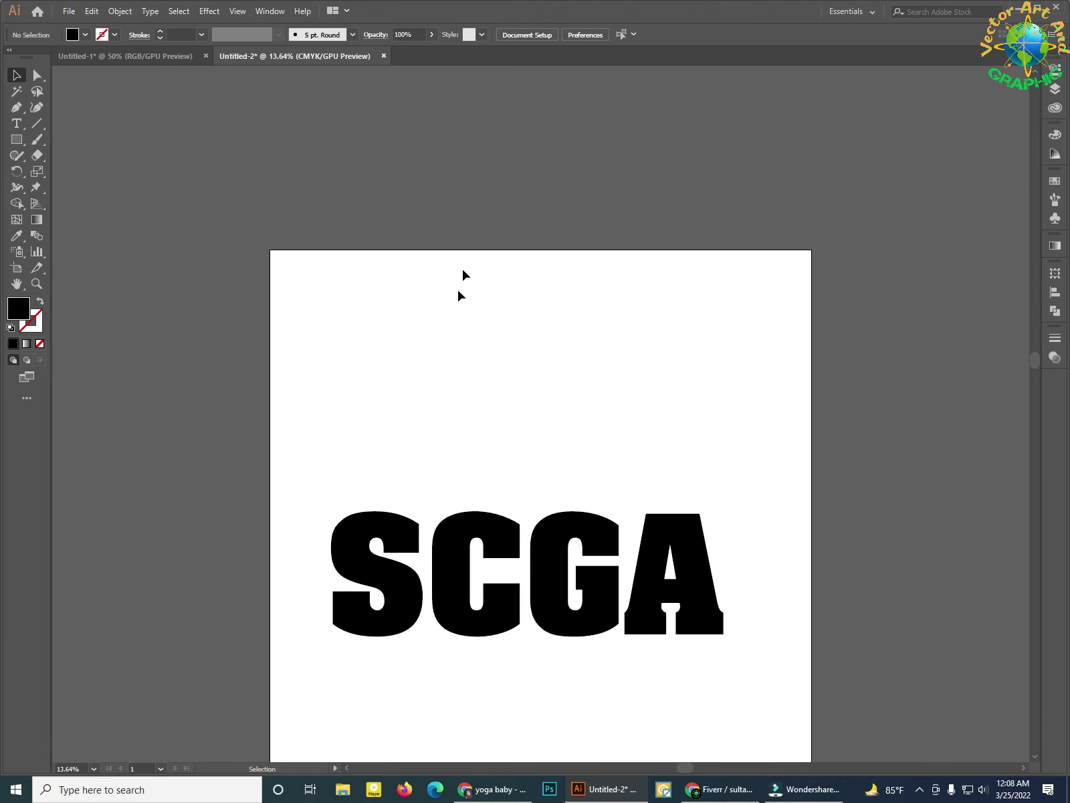
{"action": "scroll", "coordinate": [468, 280], "scroll_direction": "up", "scroll_amount": 3}
{"action": "scroll", "coordinate": [478, 298], "scroll_direction": "up", "scroll_amount": 1}
{"action": "scroll", "coordinate": [478, 294], "scroll_direction": "up", "scroll_amount": 1}
{"action": "key", "text": "ctrl"}
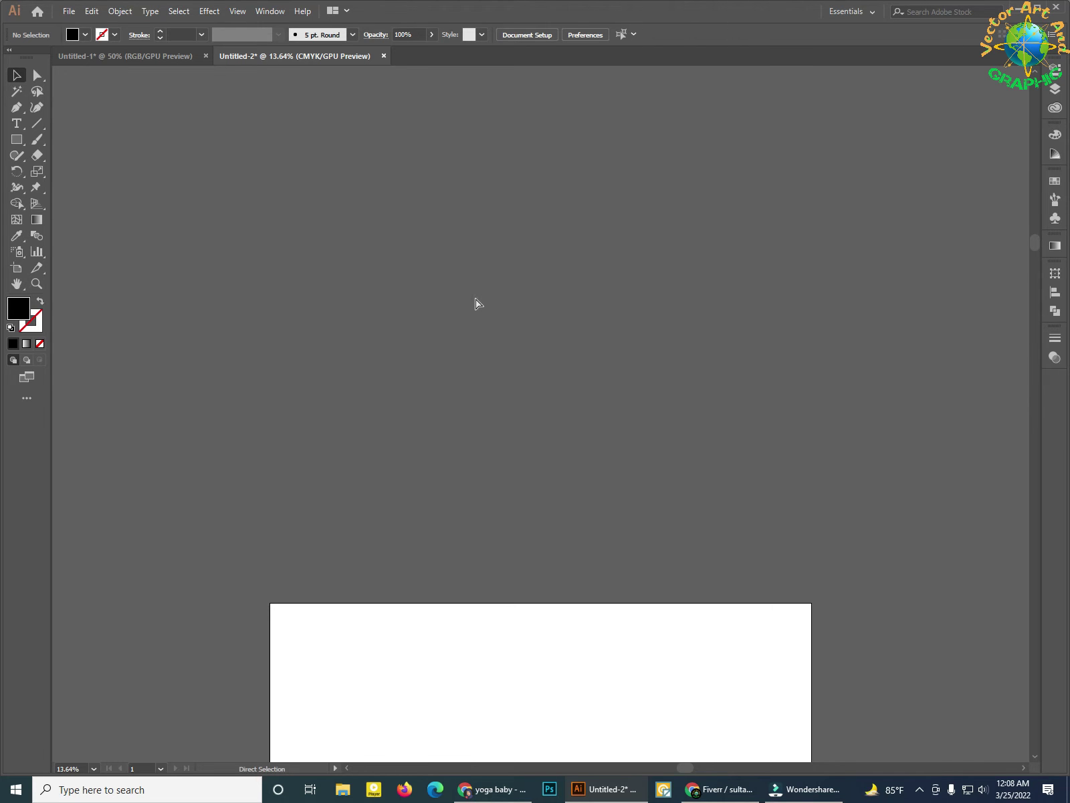
{"action": "key", "text": "ctrl+v"}
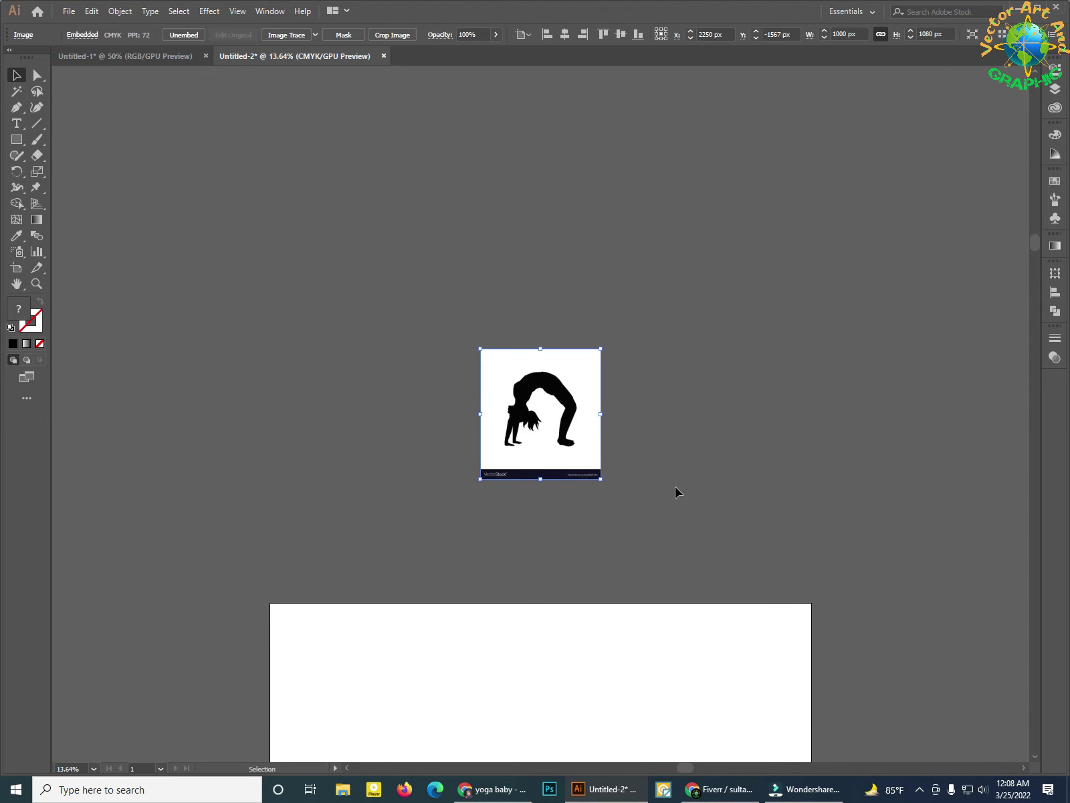
{"action": "scroll", "coordinate": [681, 494], "scroll_direction": "up", "scroll_amount": 2}
{"action": "scroll", "coordinate": [599, 390], "scroll_direction": "up", "scroll_amount": 2}
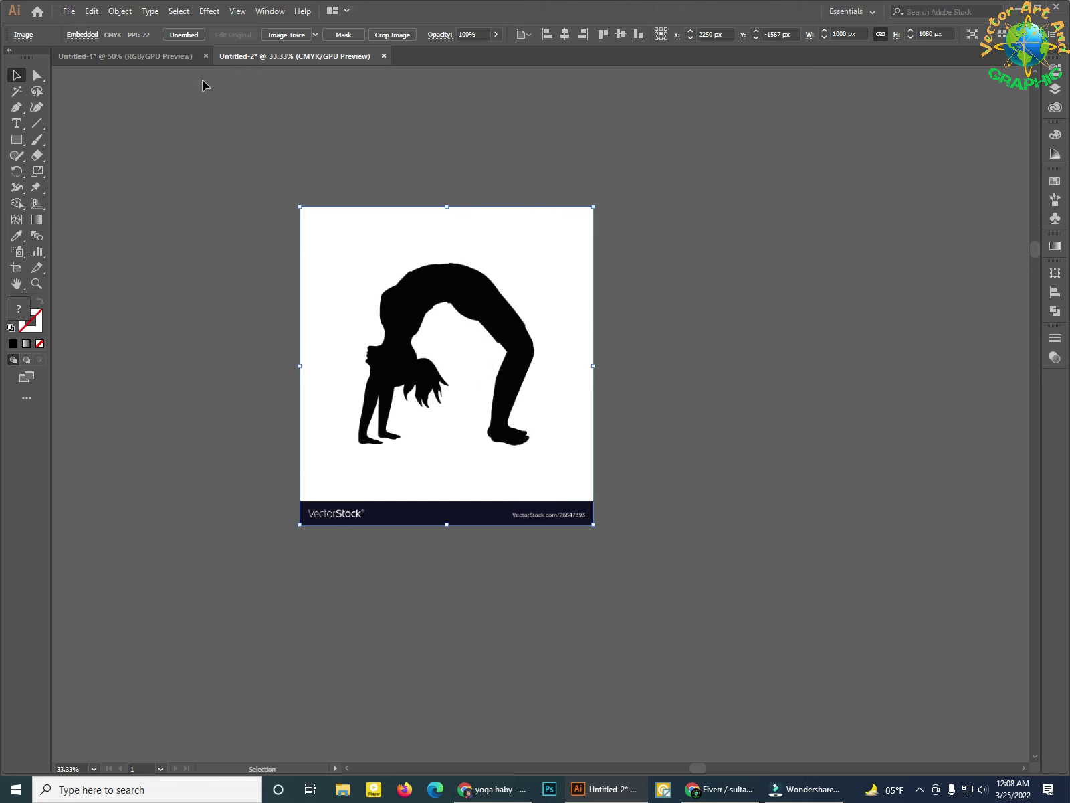
{"action": "left_click", "coordinate": [289, 36]}
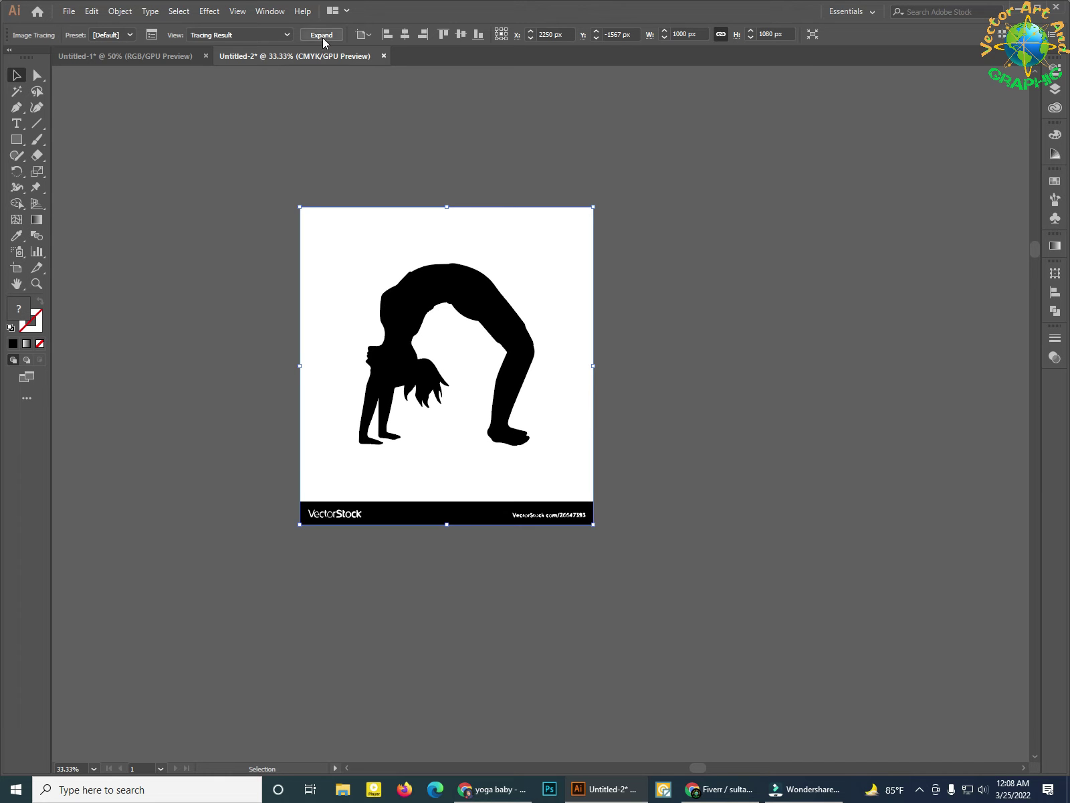
Expand and ungroup the tracing, deleting the white background and VectorStock banner
{"action": "left_click", "coordinate": [323, 38]}
{"action": "right_click", "coordinate": [445, 209]}
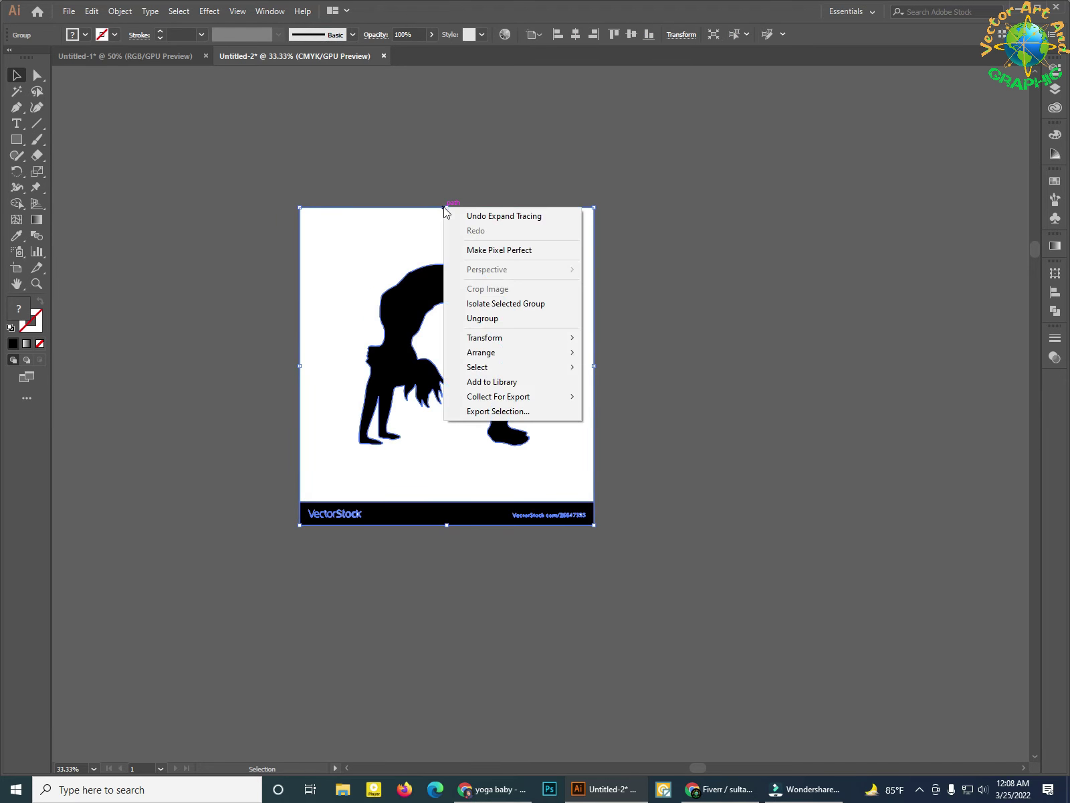
{"action": "left_click", "coordinate": [474, 318]}
{"action": "left_click_drag", "start_coordinate": [239, 607], "coordinate": [645, 471]}
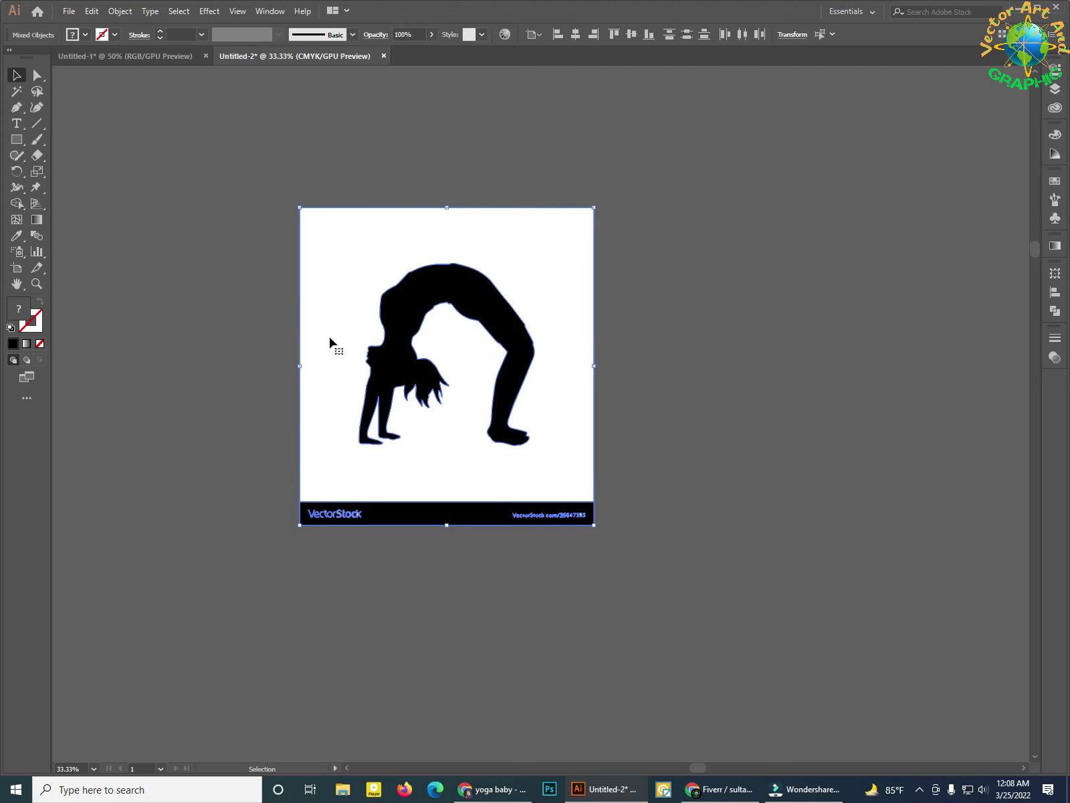
{"action": "left_click", "coordinate": [313, 275]}
{"action": "key", "text": "Delete"}
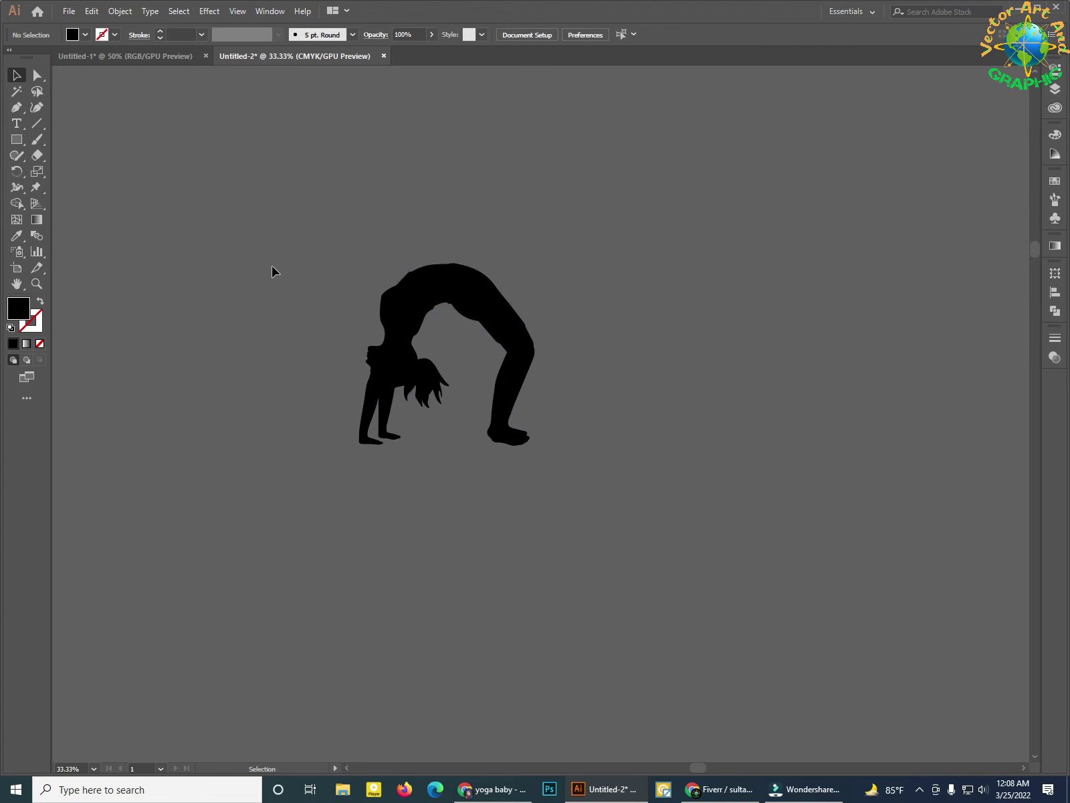
Zoom out and move the yoga figure down onto the artboard above SCGA
{"action": "key", "text": "ctrl+minus"}
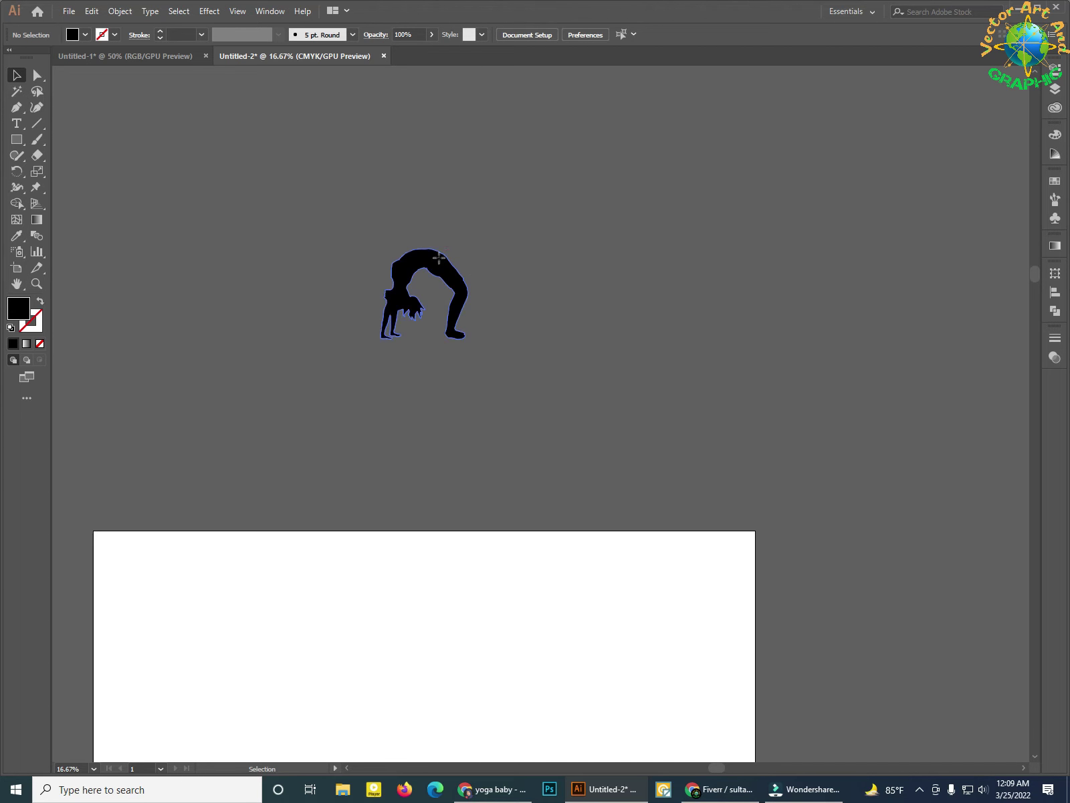
{"action": "left_click_drag", "start_coordinate": [439, 258], "coordinate": [456, 616]}
{"action": "scroll", "coordinate": [479, 469], "scroll_direction": "down", "scroll_amount": 3}
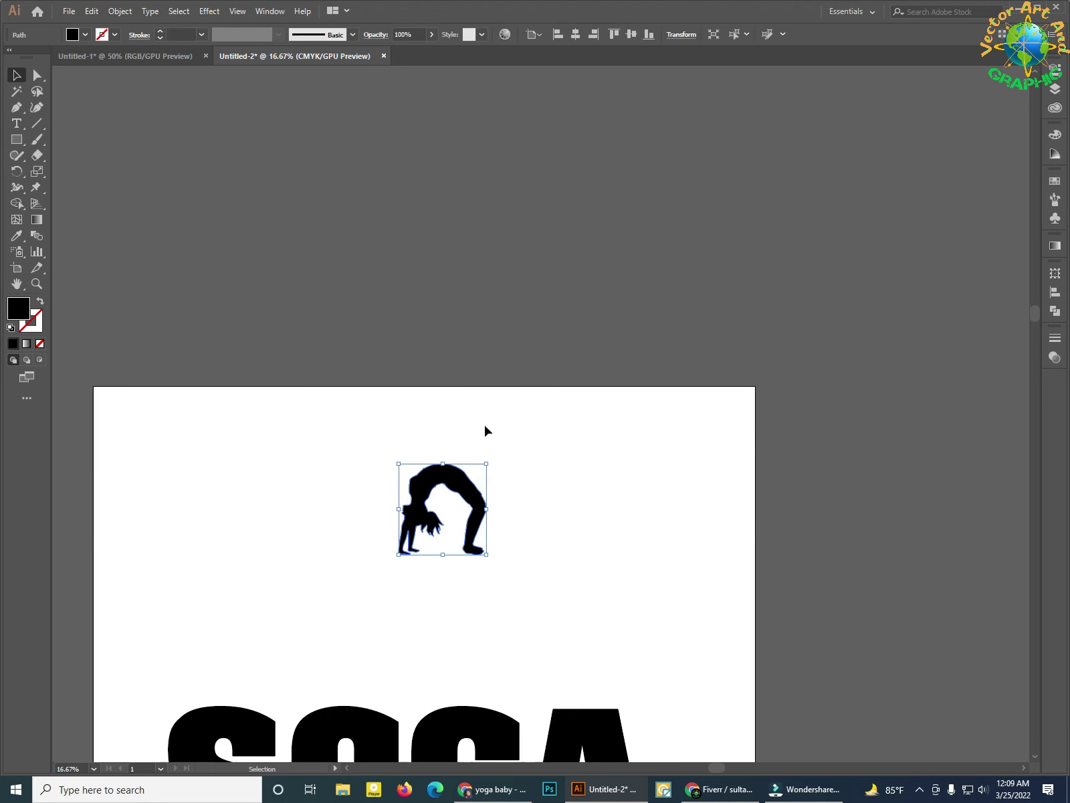
{"action": "scroll", "coordinate": [467, 158], "scroll_direction": "down", "scroll_amount": 2}
{"action": "scroll", "coordinate": [461, 281], "scroll_direction": "down", "scroll_amount": 2}
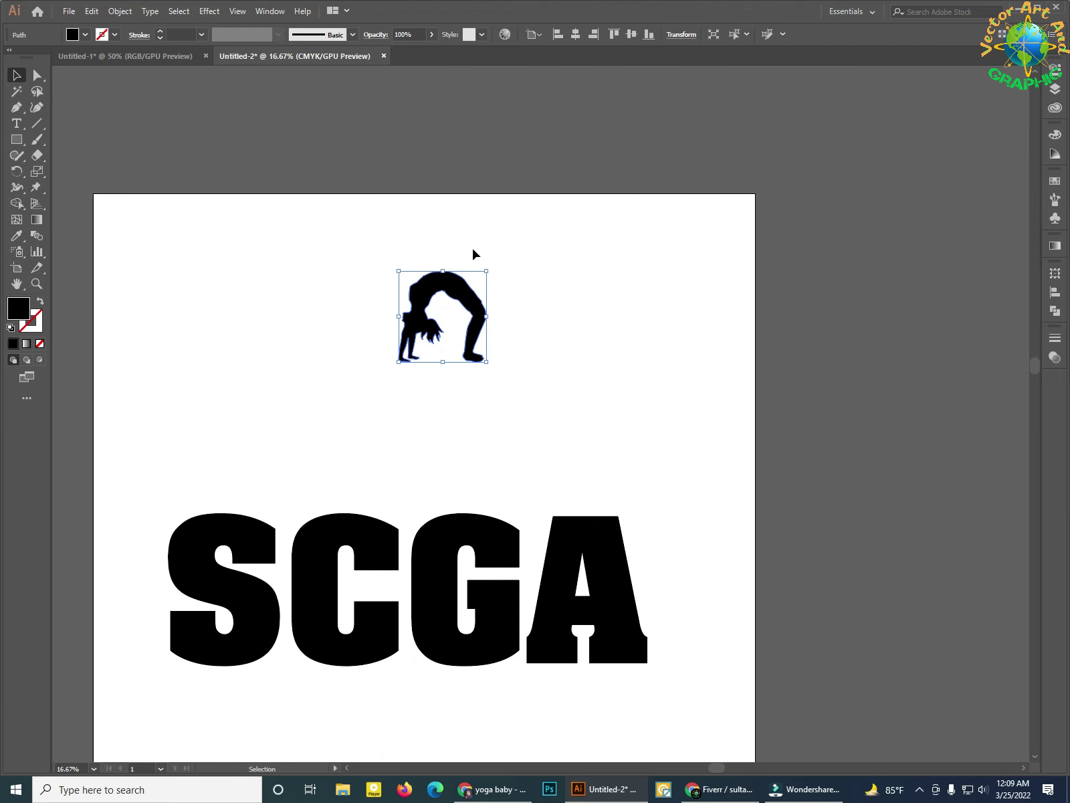
Drag the yoga figure down onto the SCGA letters and zoom in on the logo
{"action": "left_click", "coordinate": [584, 324]}
{"action": "mouse_move", "coordinate": [430, 327]}
{"action": "left_mouse_down"}
{"action": "mouse_move", "coordinate": [400, 450]}
{"action": "mouse_move", "coordinate": [402, 439]}
{"action": "left_mouse_up"}
{"action": "left_click", "coordinate": [494, 399]}
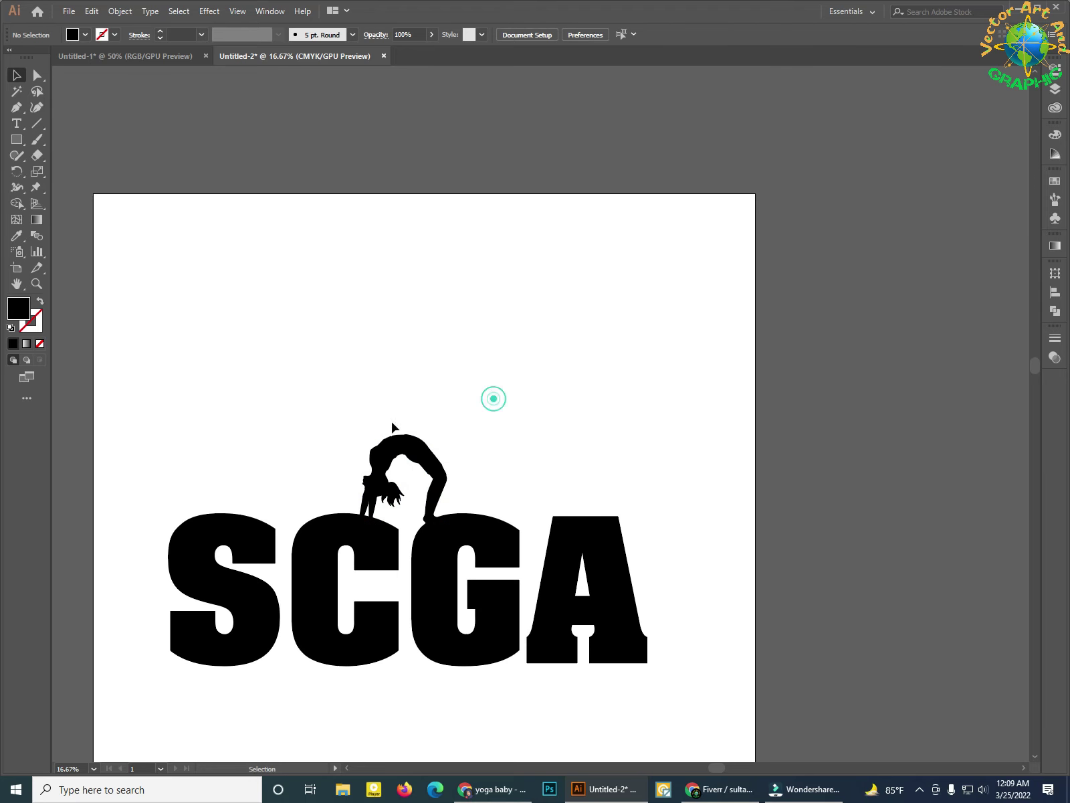
{"action": "scroll", "coordinate": [525, 478], "scroll_direction": "up", "scroll_amount": 1}
{"action": "mouse_move", "coordinate": [470, 442]}
{"action": "left_mouse_down"}
{"action": "mouse_move", "coordinate": [637, 331]}
{"action": "mouse_move", "coordinate": [590, 343]}
{"action": "left_mouse_up"}
Nudge the figure so its hands and feet rest on C and G, then deselect
{"action": "left_click_drag", "start_coordinate": [400, 399], "coordinate": [400, 396]}
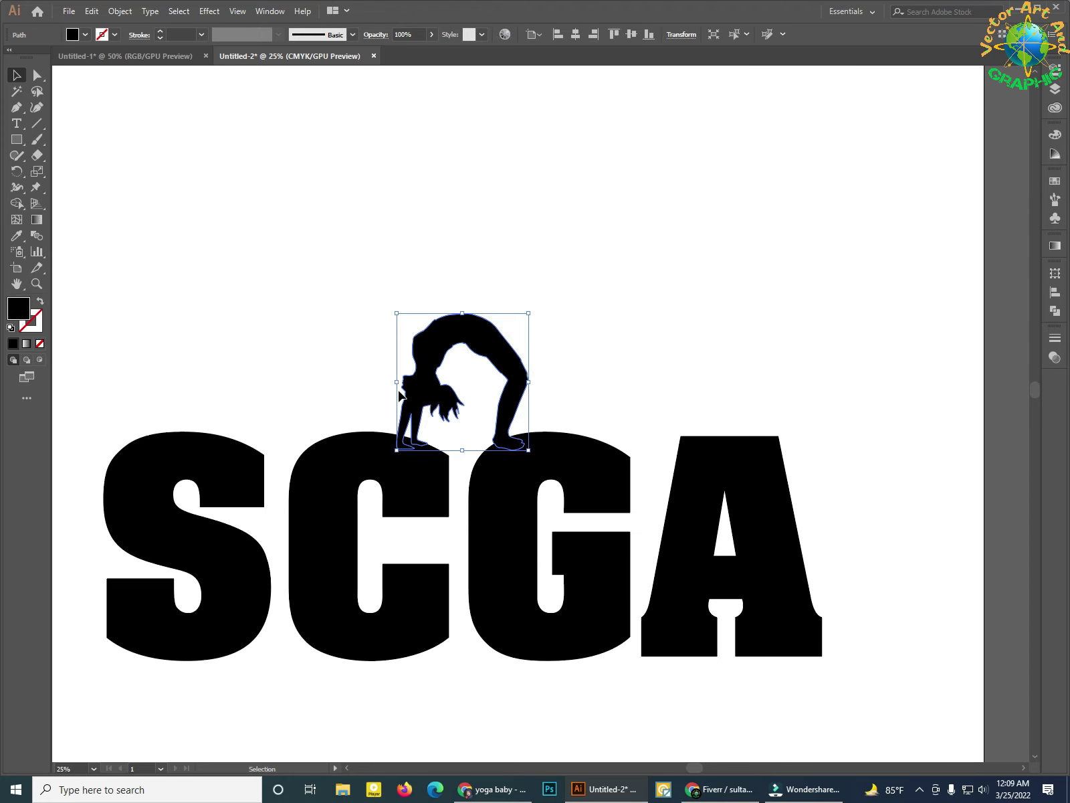
{"action": "left_click", "coordinate": [569, 343]}
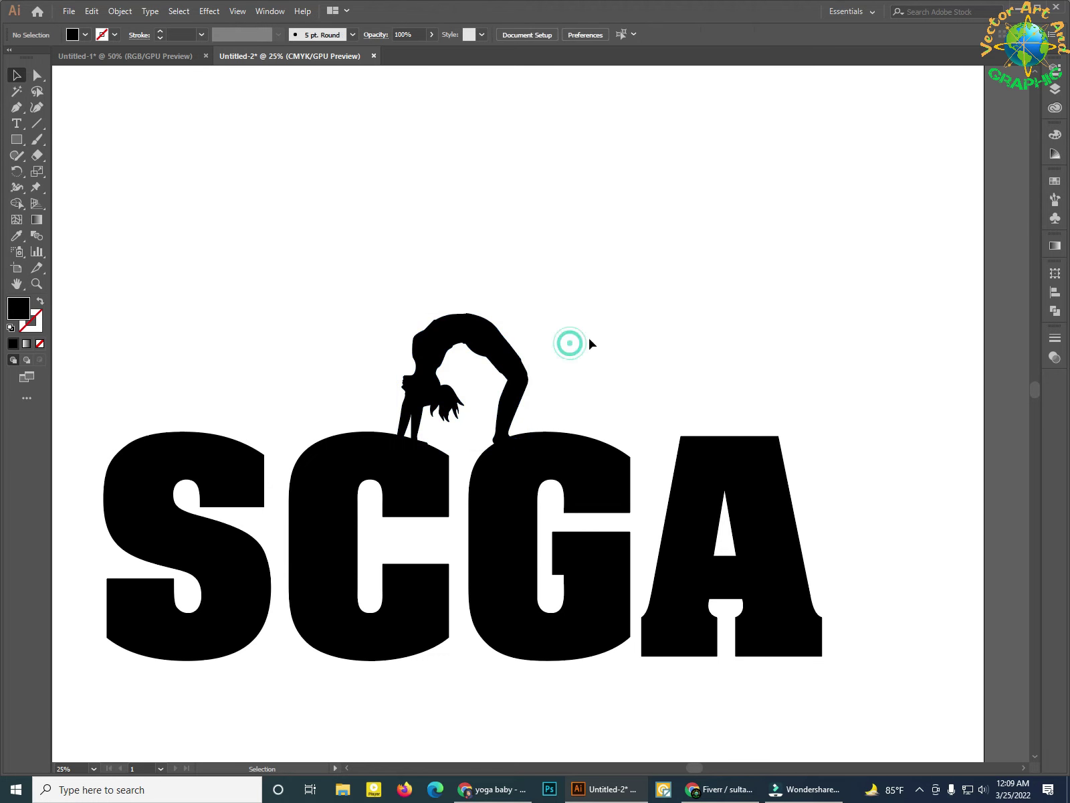
{"action": "scroll", "coordinate": [607, 381], "scroll_direction": "down", "scroll_amount": 4}
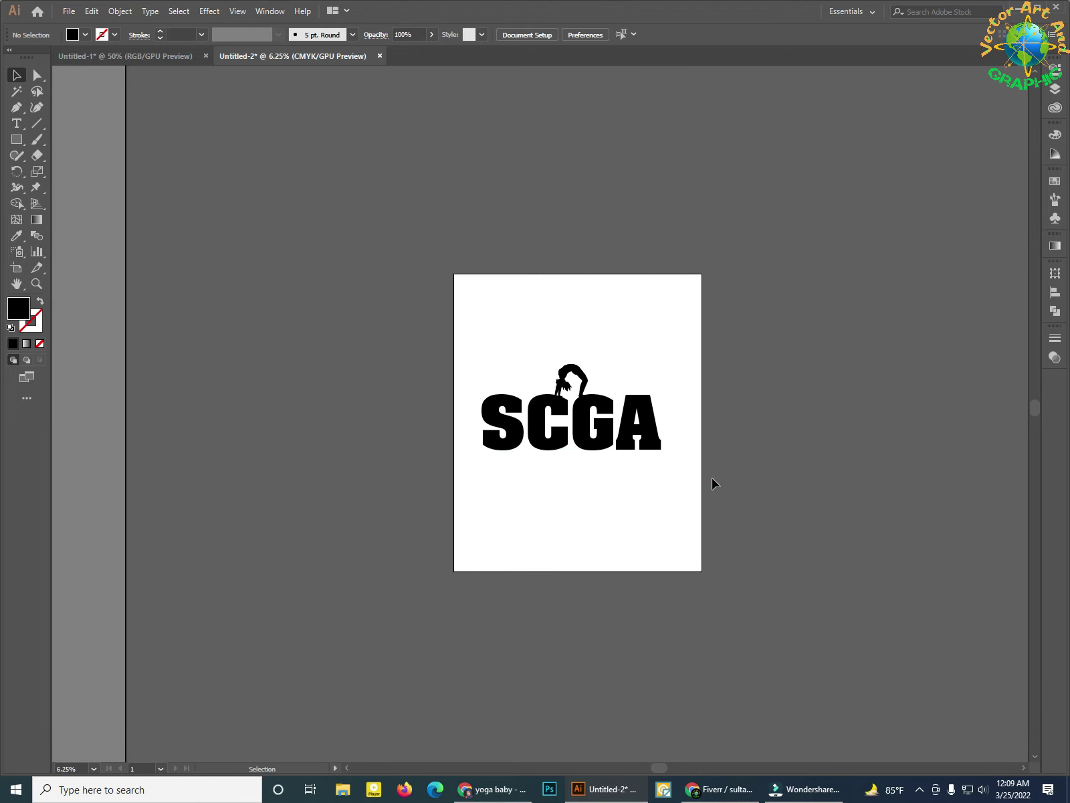
{"action": "scroll", "coordinate": [668, 453], "scroll_direction": "up", "scroll_amount": 2}
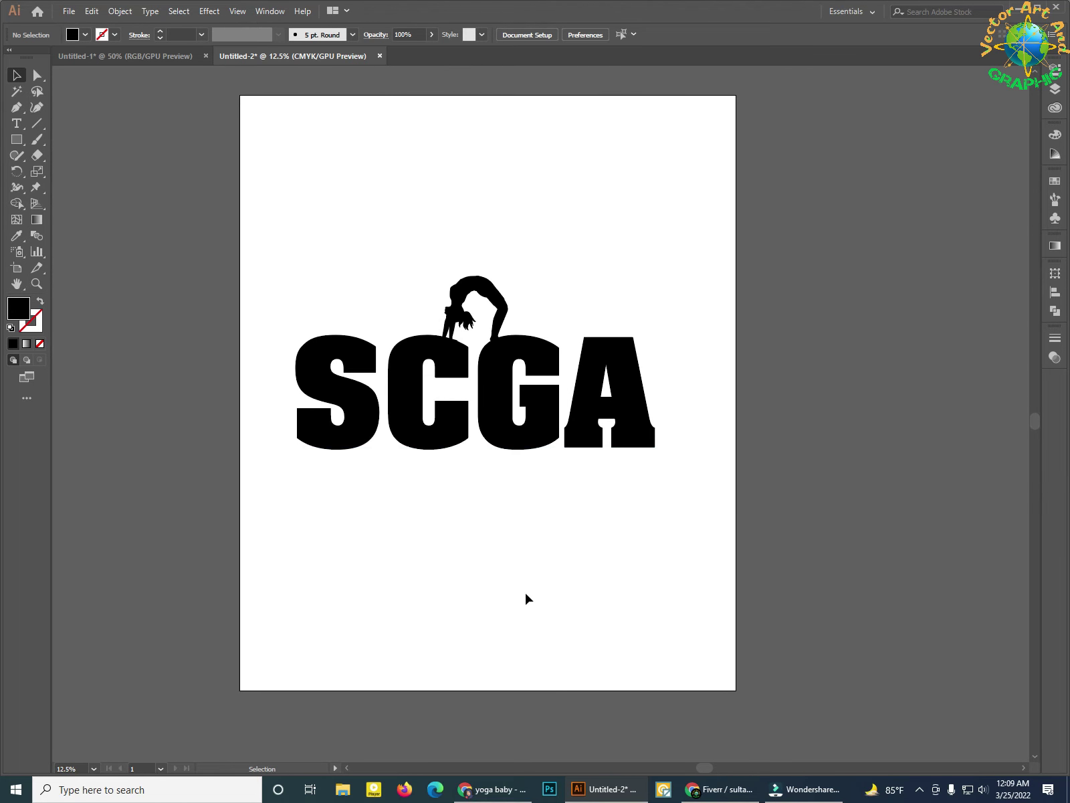
{"action": "scroll", "coordinate": [452, 459], "scroll_direction": "up", "scroll_amount": 2}
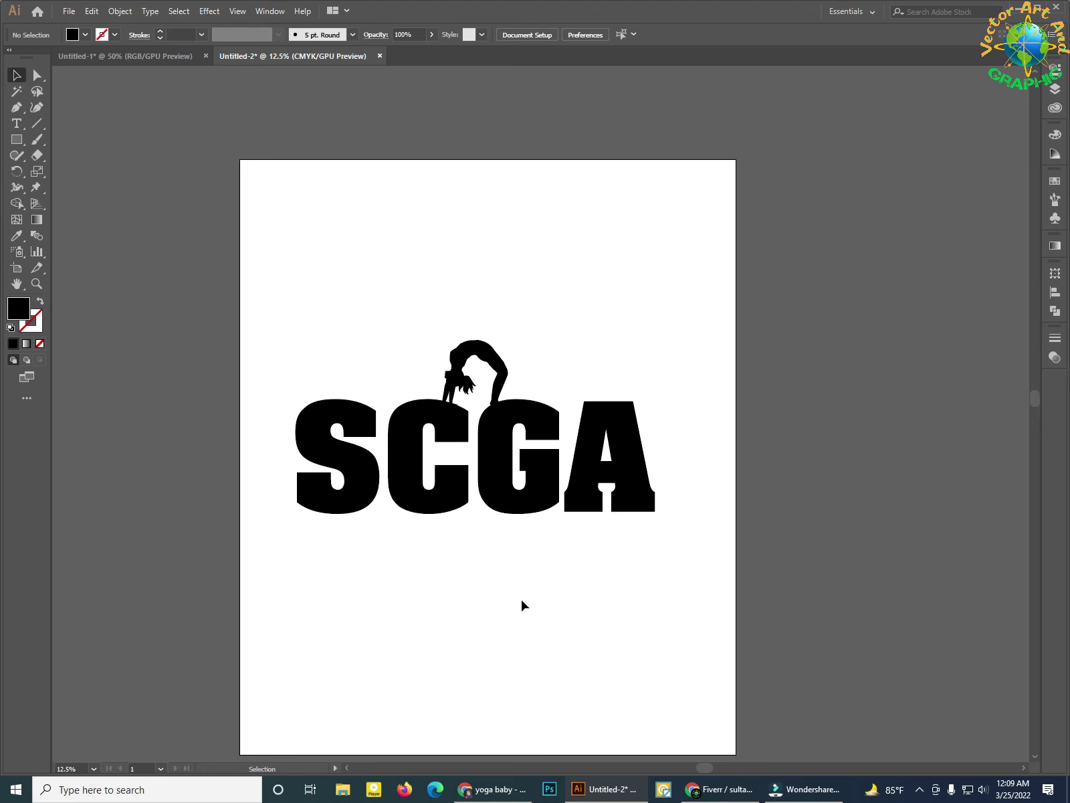
{"action": "scroll", "coordinate": [657, 532], "scroll_direction": "down", "scroll_amount": 2}
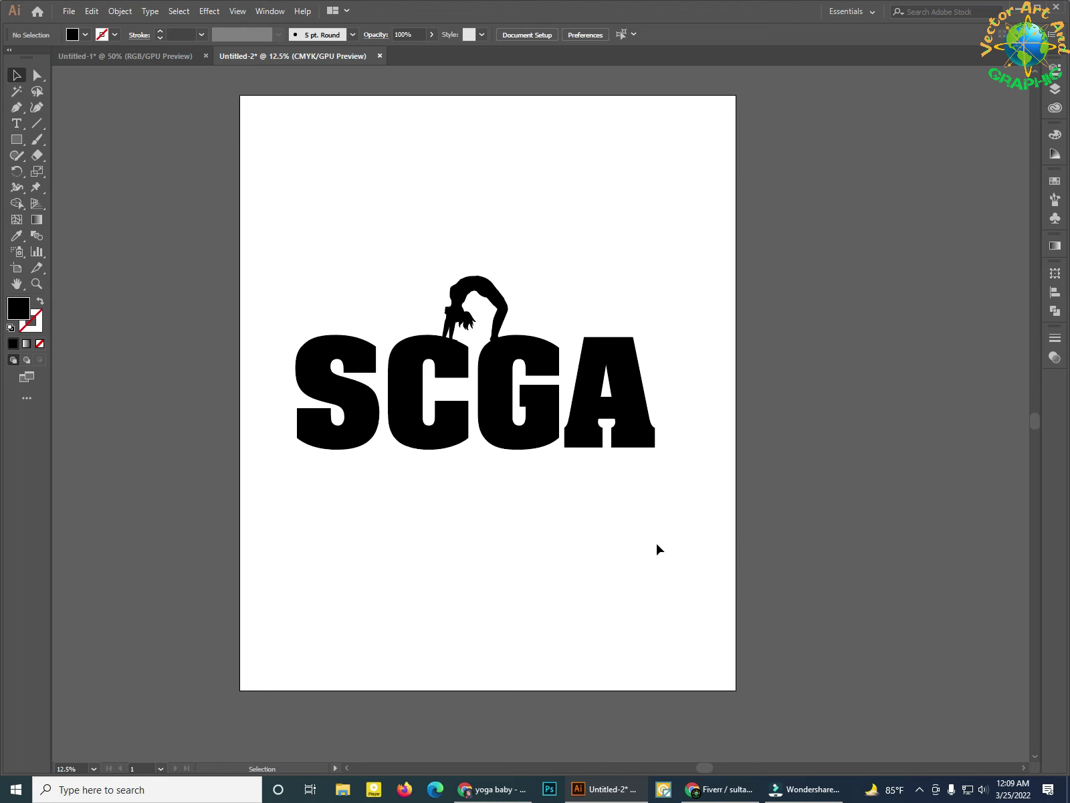
Duplicate the SCGA logo and yoga figure beside the artboard
{"action": "left_click_drag", "start_coordinate": [291, 237], "coordinate": [690, 468]}
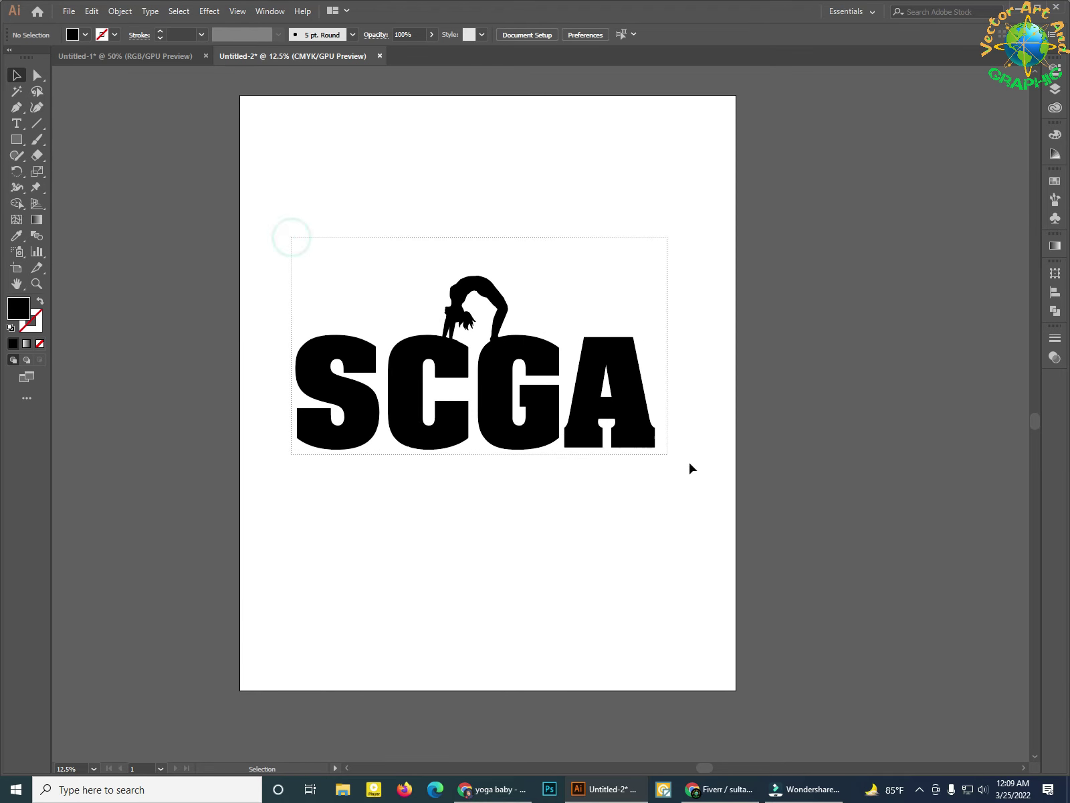
{"action": "left_click_drag", "start_coordinate": [494, 384], "coordinate": [827, 444]}
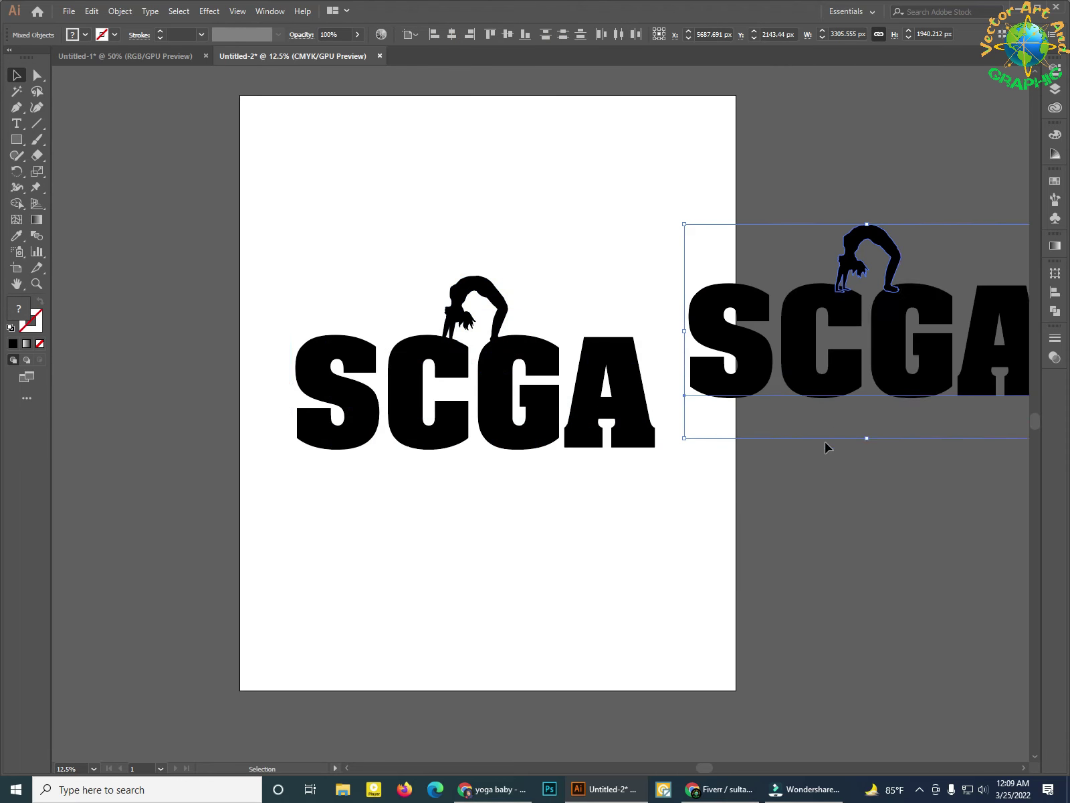
{"action": "scroll", "coordinate": [557, 411], "scroll_direction": "left", "scroll_amount": 3}
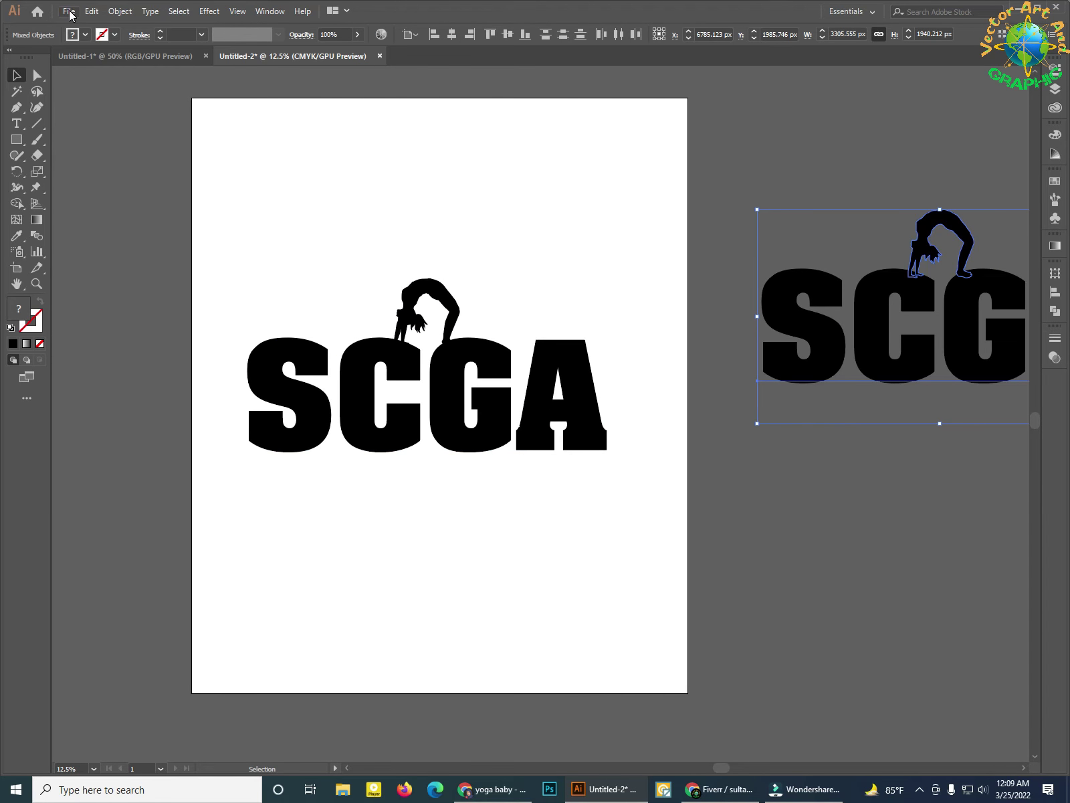
Place Screenshot_1.png near the artboard top and enlarge it into a readable swatch strip
{"action": "left_click", "coordinate": [70, 12]}
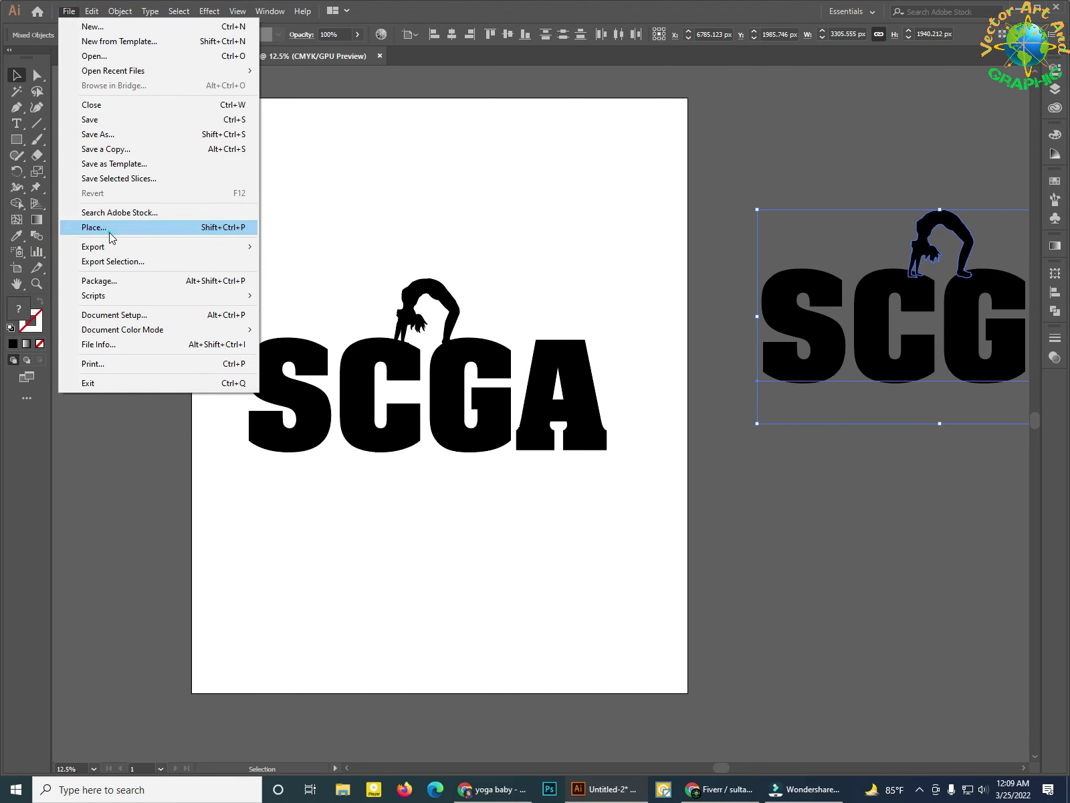
{"action": "left_click", "coordinate": [110, 231]}
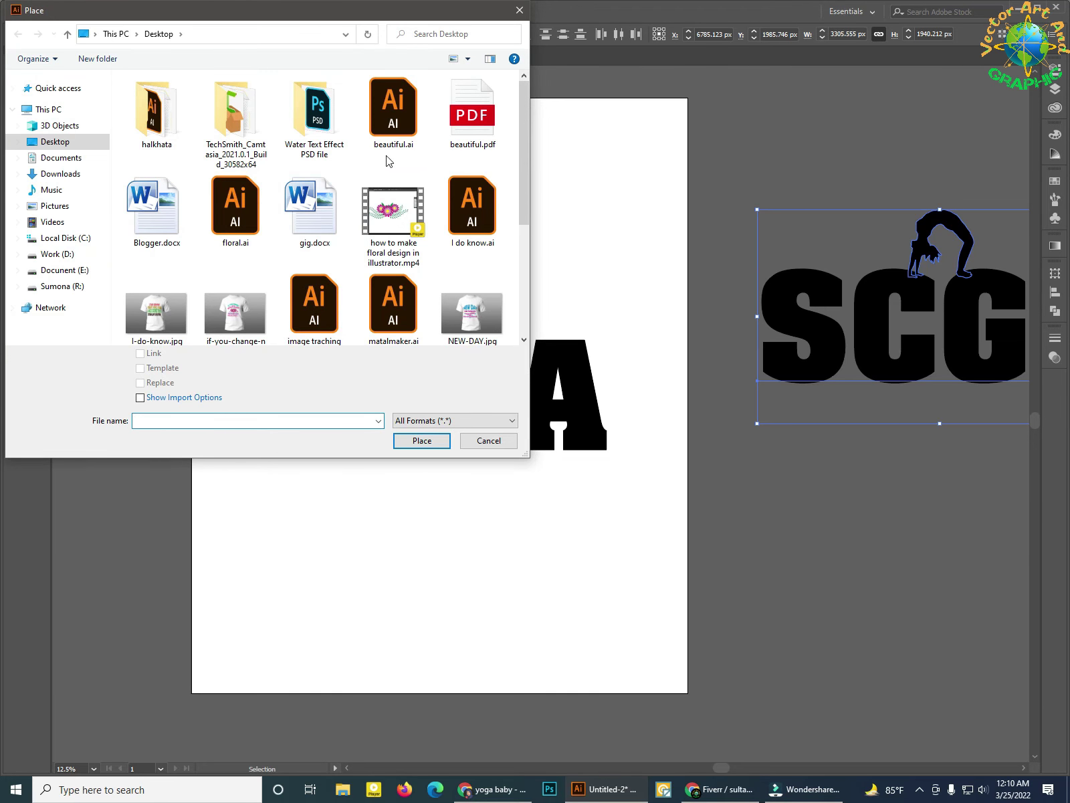
{"action": "scroll", "coordinate": [386, 160], "scroll_direction": "down", "scroll_amount": 3}
{"action": "left_click", "coordinate": [315, 214]}
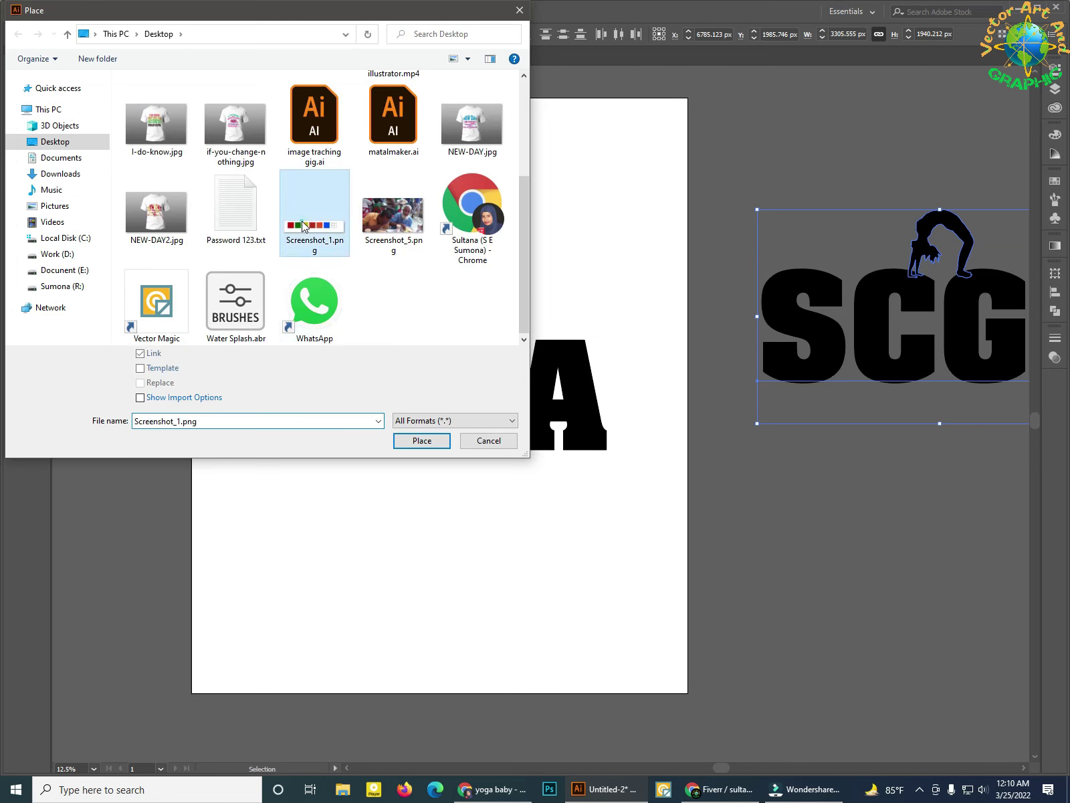
{"action": "left_click", "coordinate": [419, 442]}
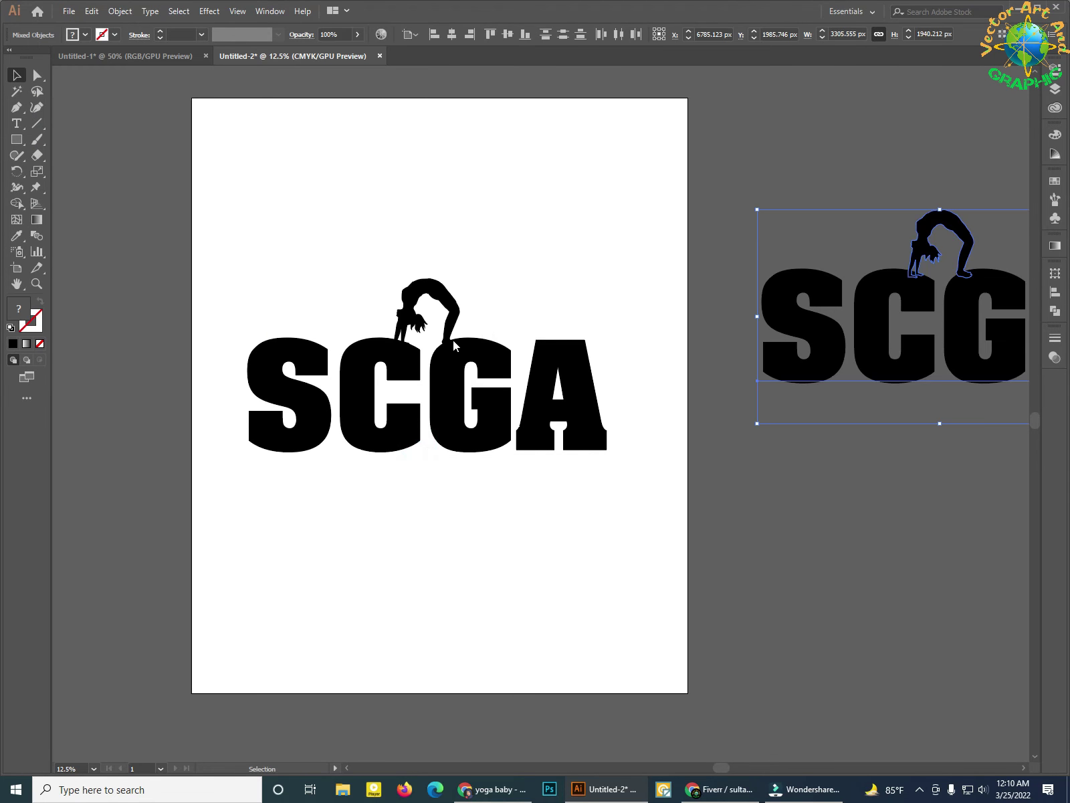
{"action": "left_click", "coordinate": [322, 160]}
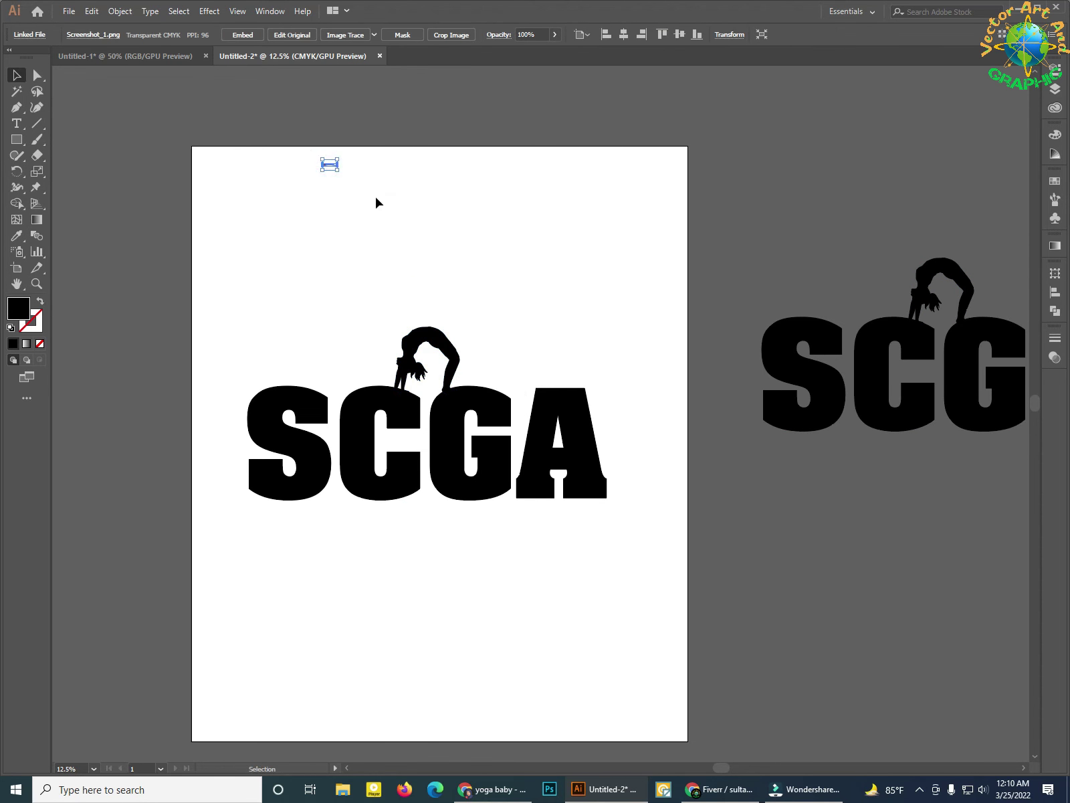
{"action": "left_click_drag", "start_coordinate": [336, 171], "coordinate": [474, 324]}
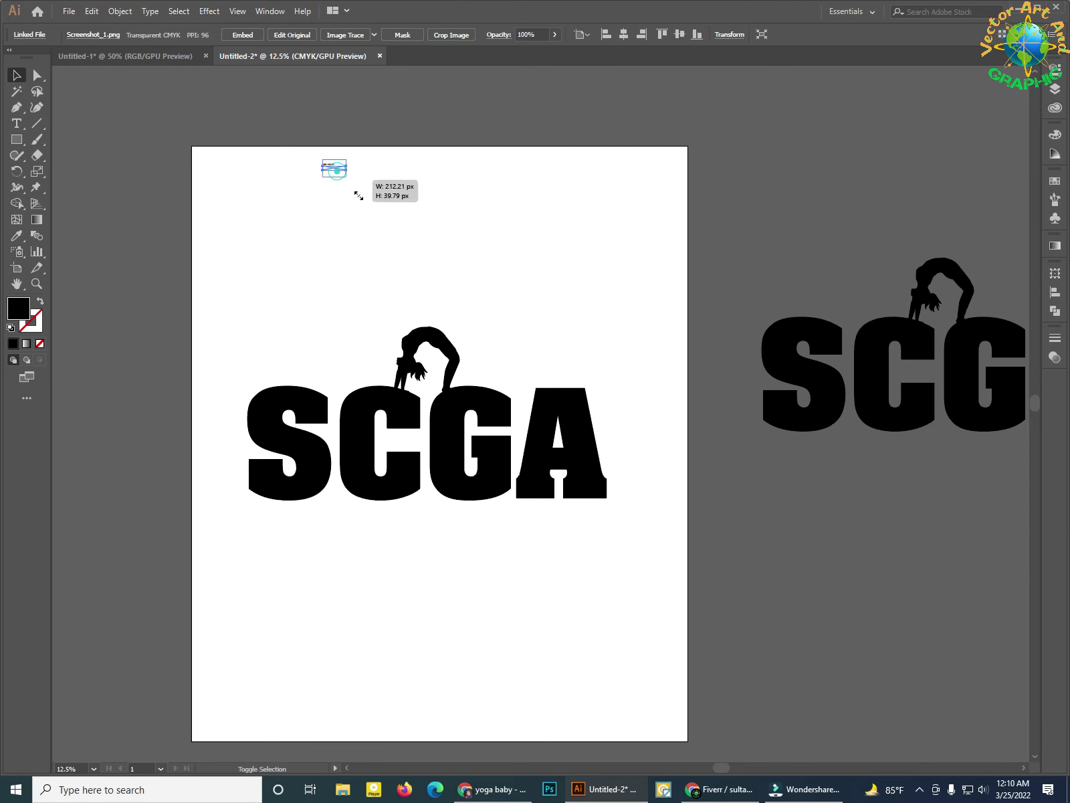
{"action": "left_click", "coordinate": [542, 259]}
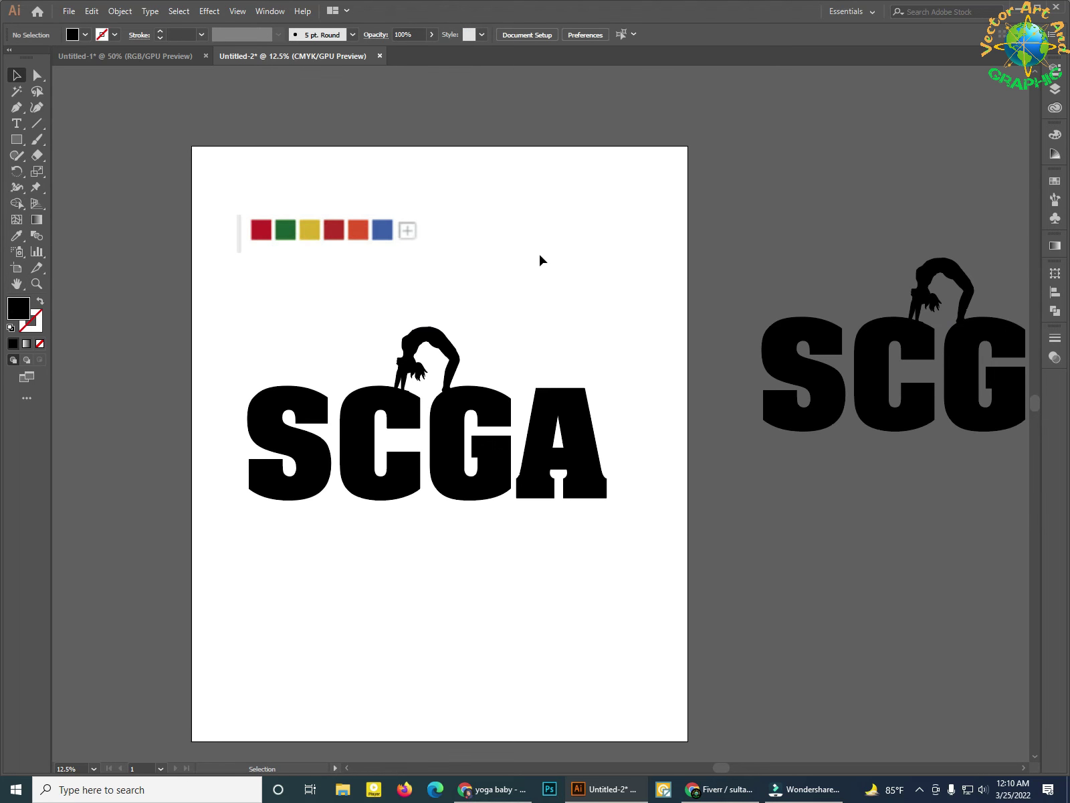
Fill the whole SCGA text with the red swatch using the Eyedropper
{"action": "left_click", "coordinate": [292, 483]}
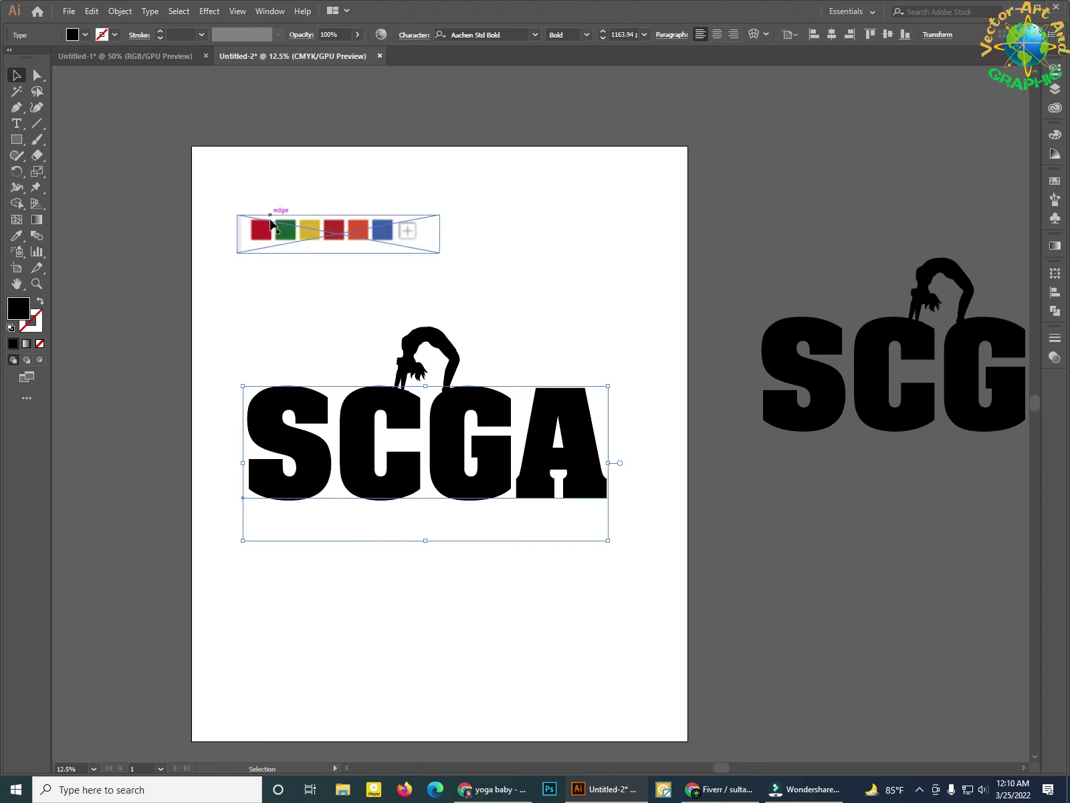
{"action": "left_click", "coordinate": [14, 239]}
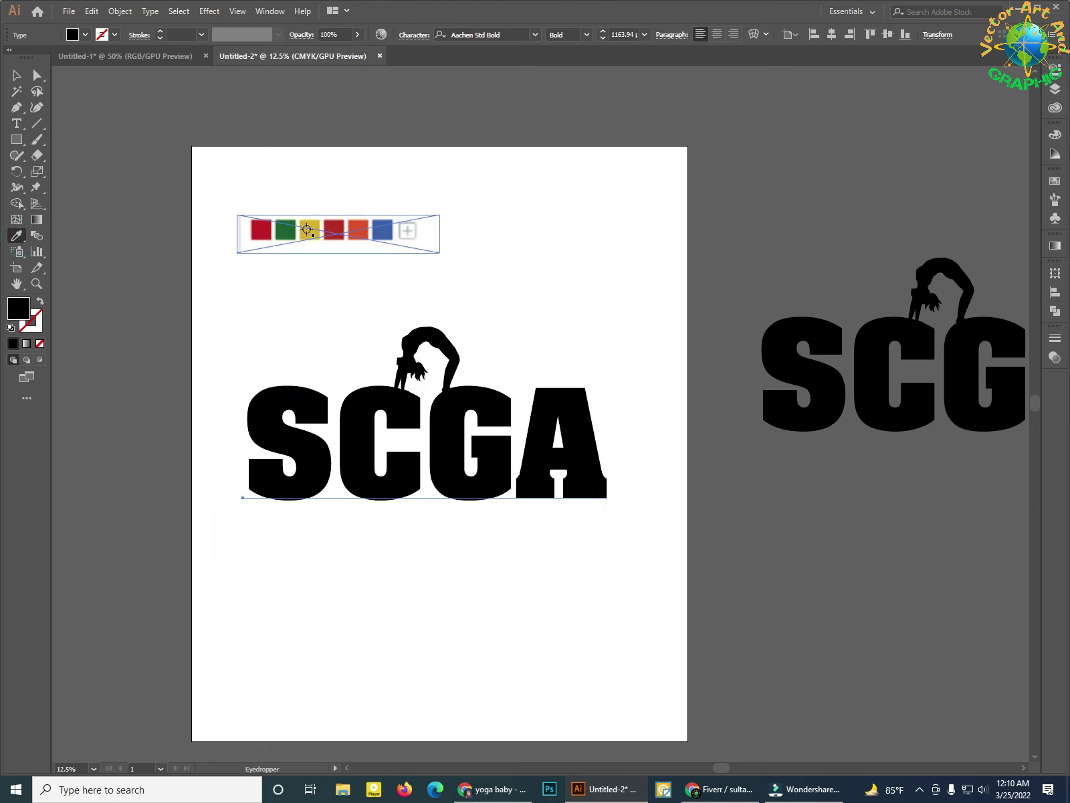
{"action": "left_click", "coordinate": [257, 229]}
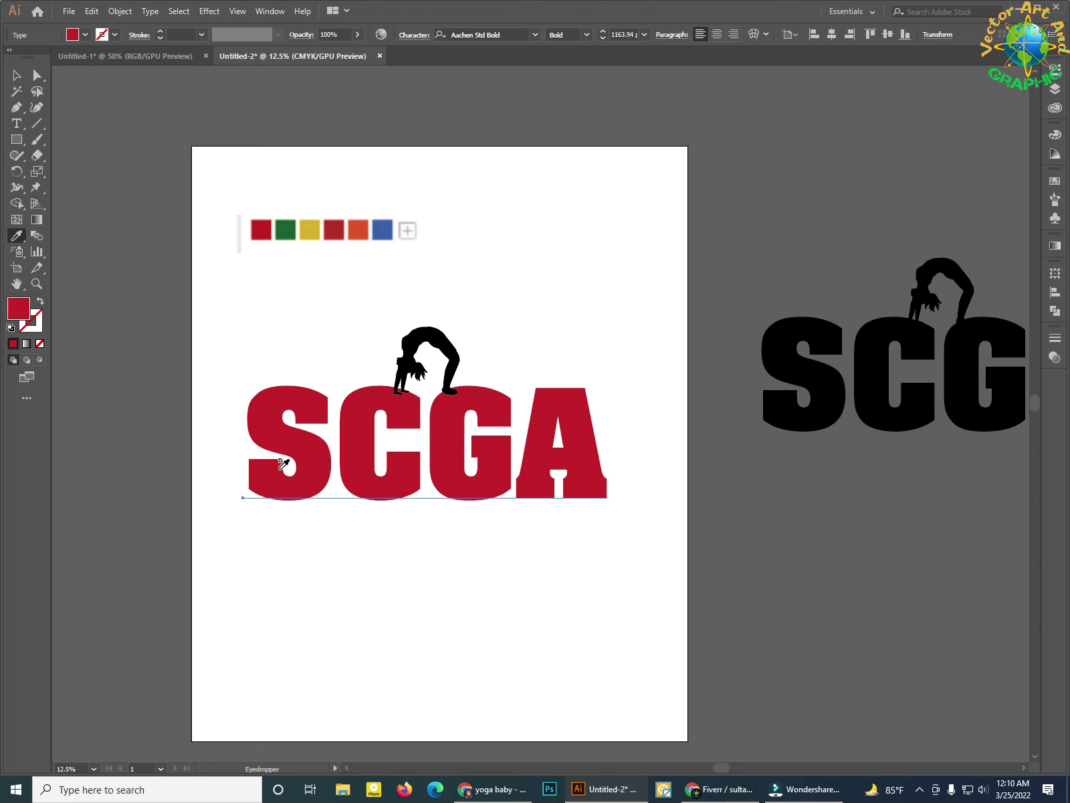
Recolour the letter S with the green swatch
{"action": "left_click", "coordinate": [17, 123]}
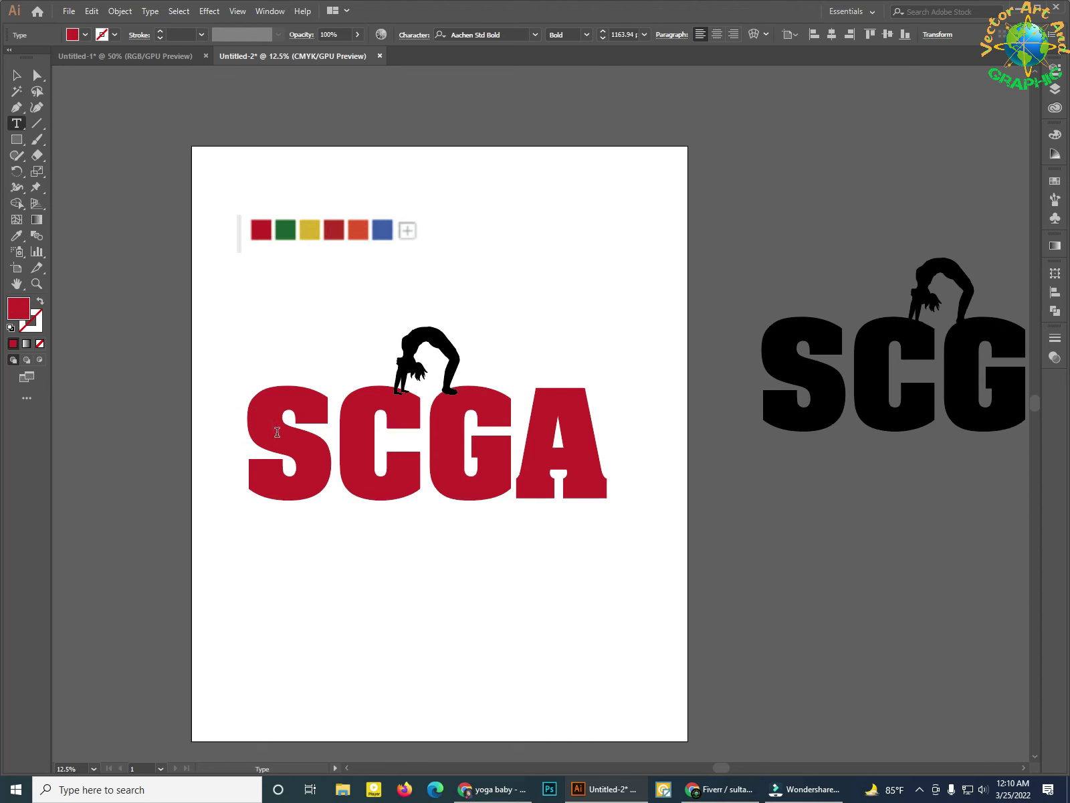
{"action": "left_click_drag", "start_coordinate": [247, 423], "coordinate": [292, 436]}
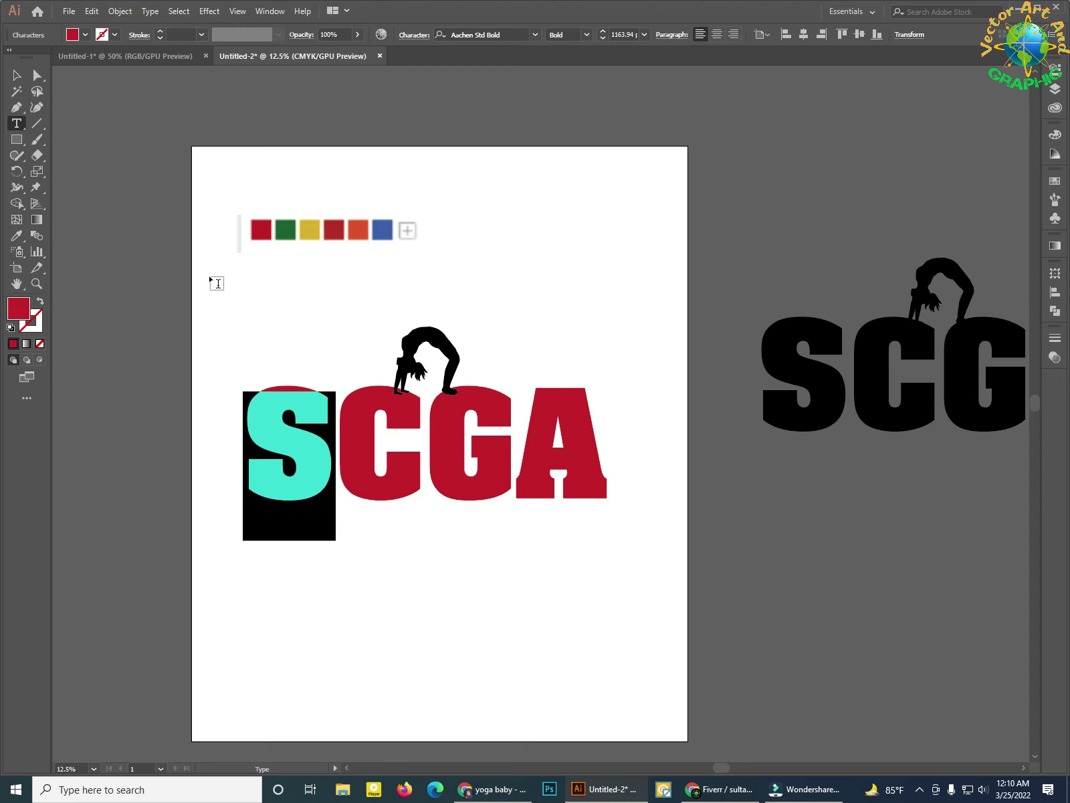
{"action": "left_click", "coordinate": [17, 235]}
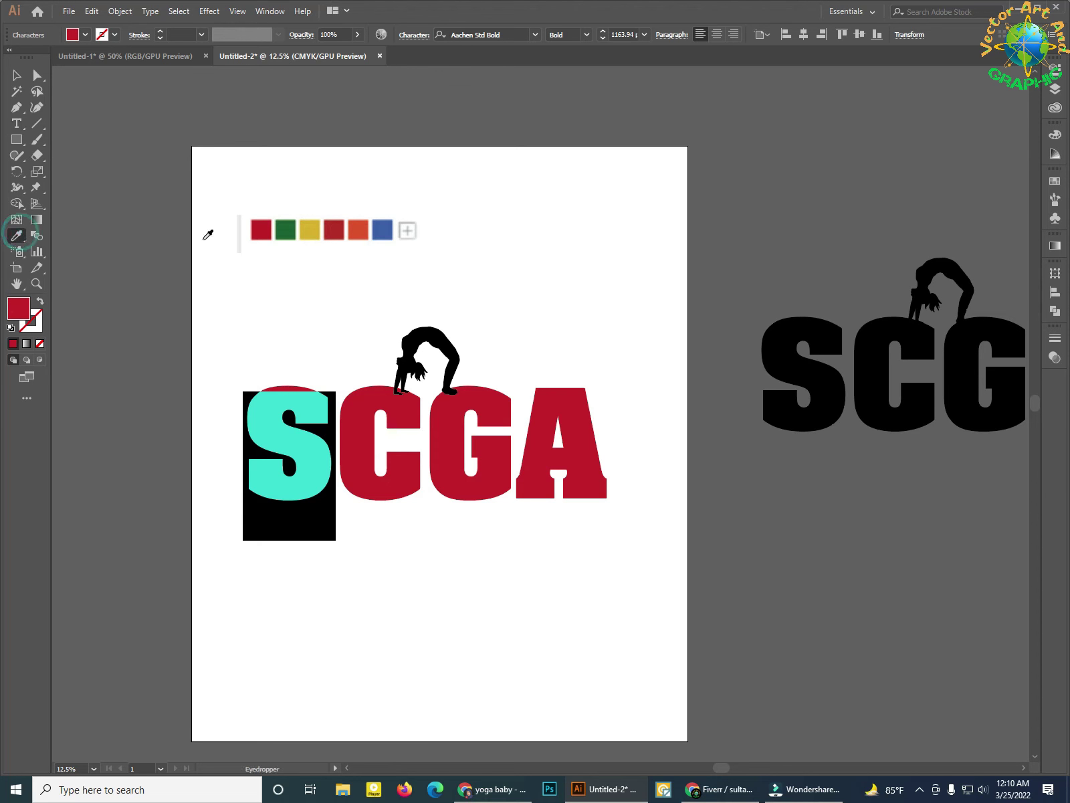
{"action": "left_click", "coordinate": [263, 230]}
{"action": "left_click", "coordinate": [290, 231]}
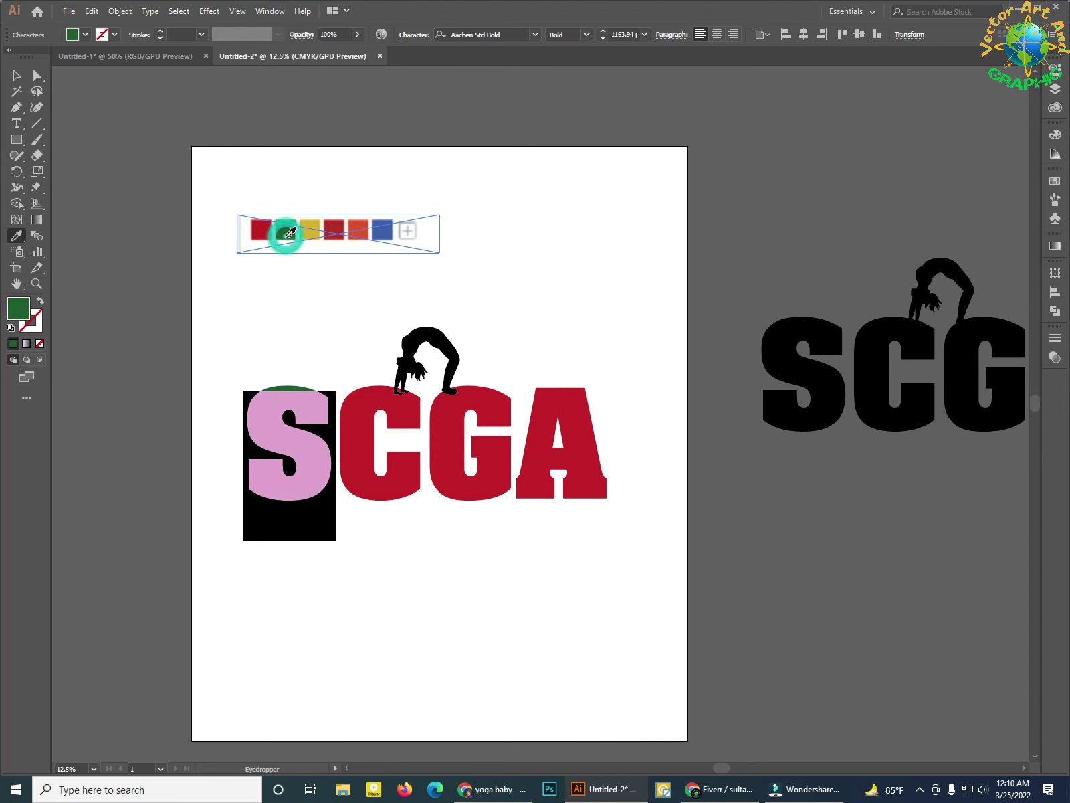
Highlight the letter C with the Type tool
{"action": "left_click", "coordinate": [18, 125]}
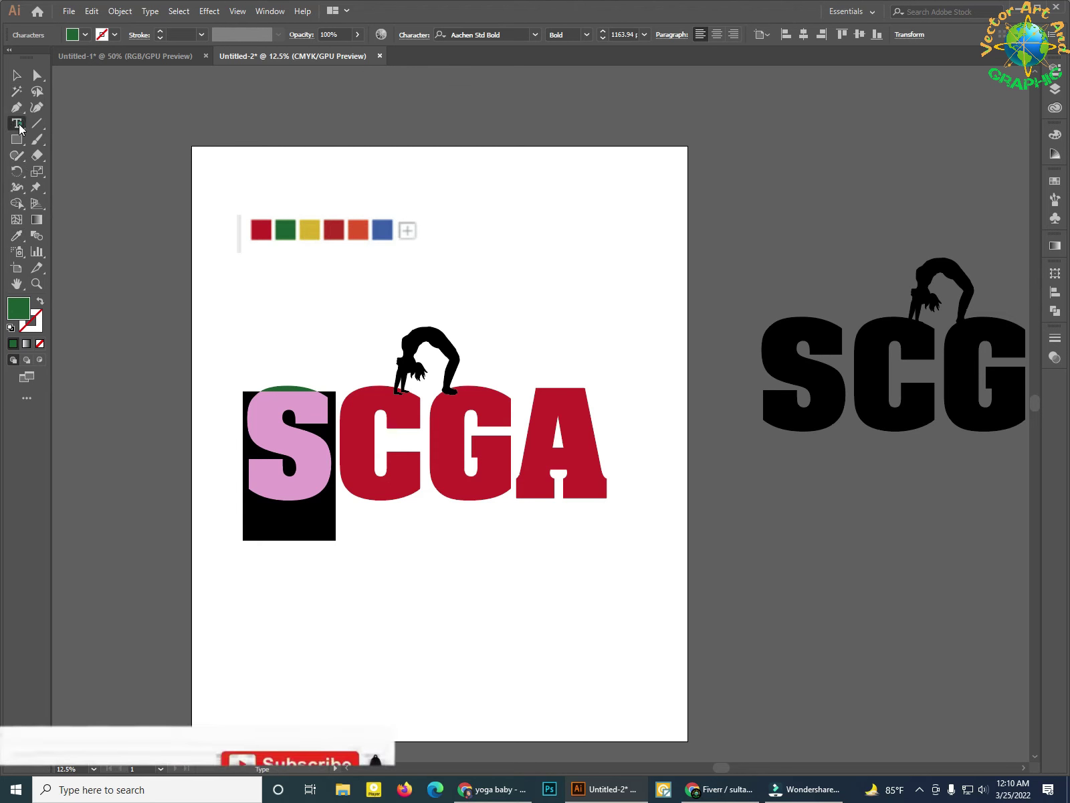
{"action": "left_click", "coordinate": [339, 447]}
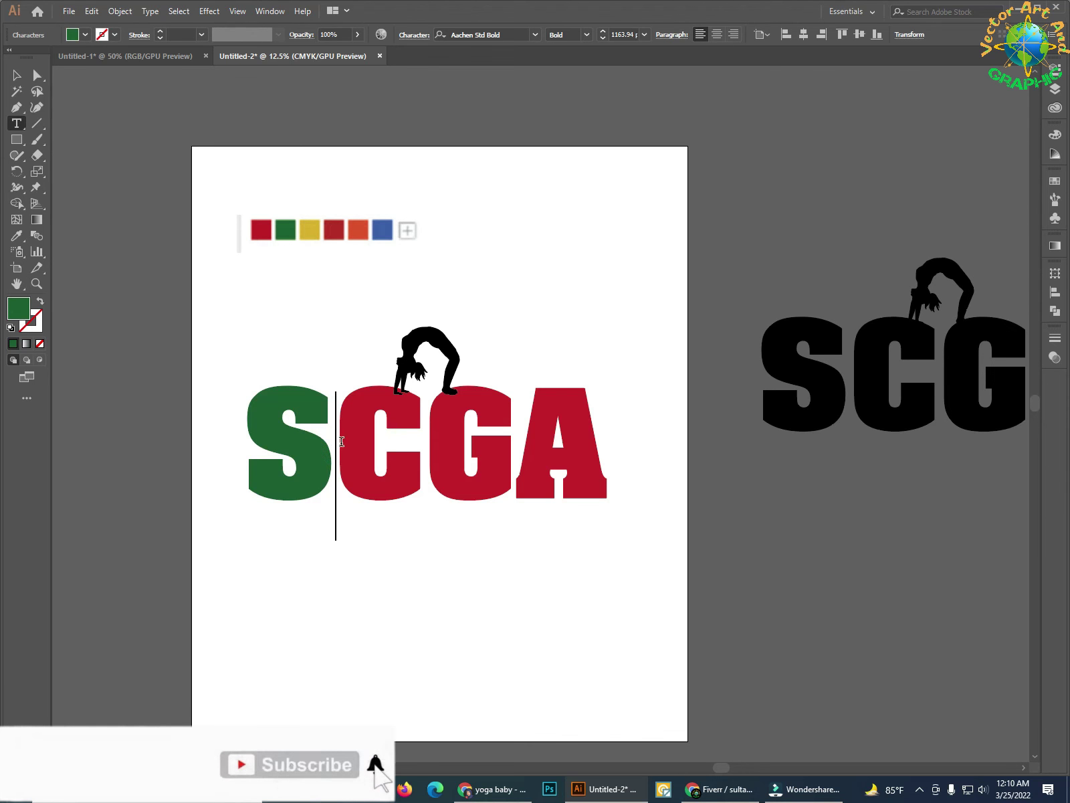
{"action": "left_click_drag", "start_coordinate": [342, 442], "coordinate": [406, 445]}
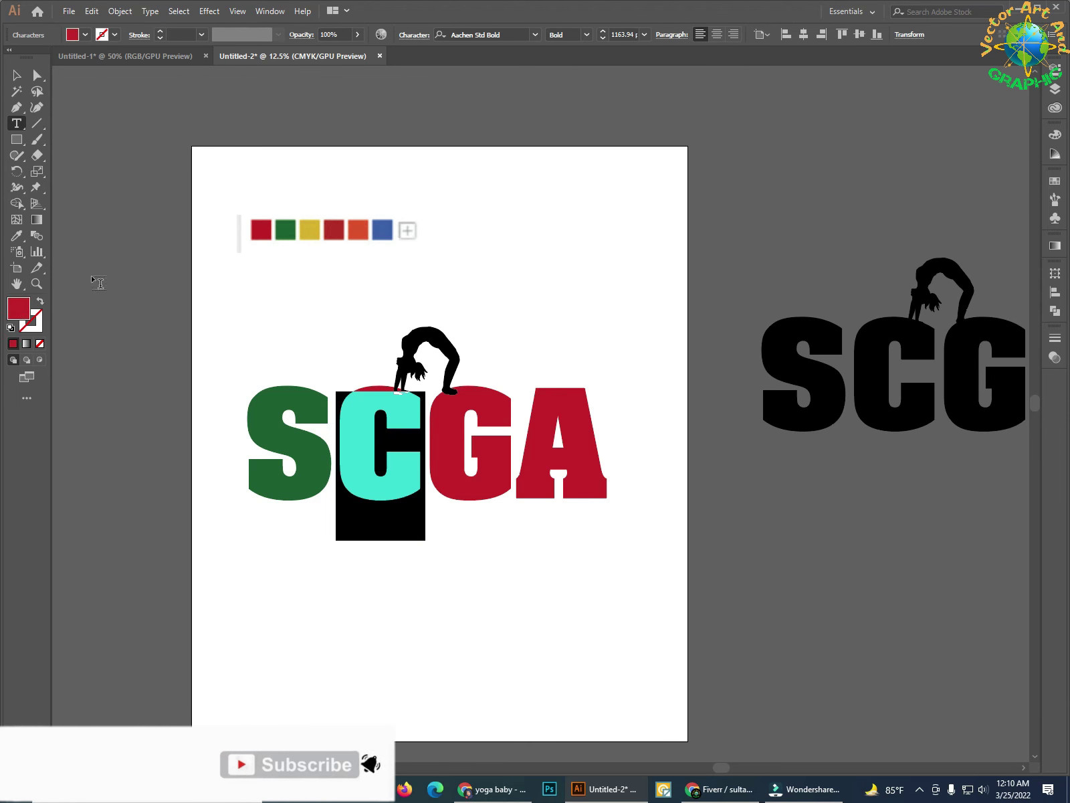
Colour the letter C with the yellow swatch
{"action": "left_click", "coordinate": [17, 236]}
{"action": "left_click", "coordinate": [309, 229]}
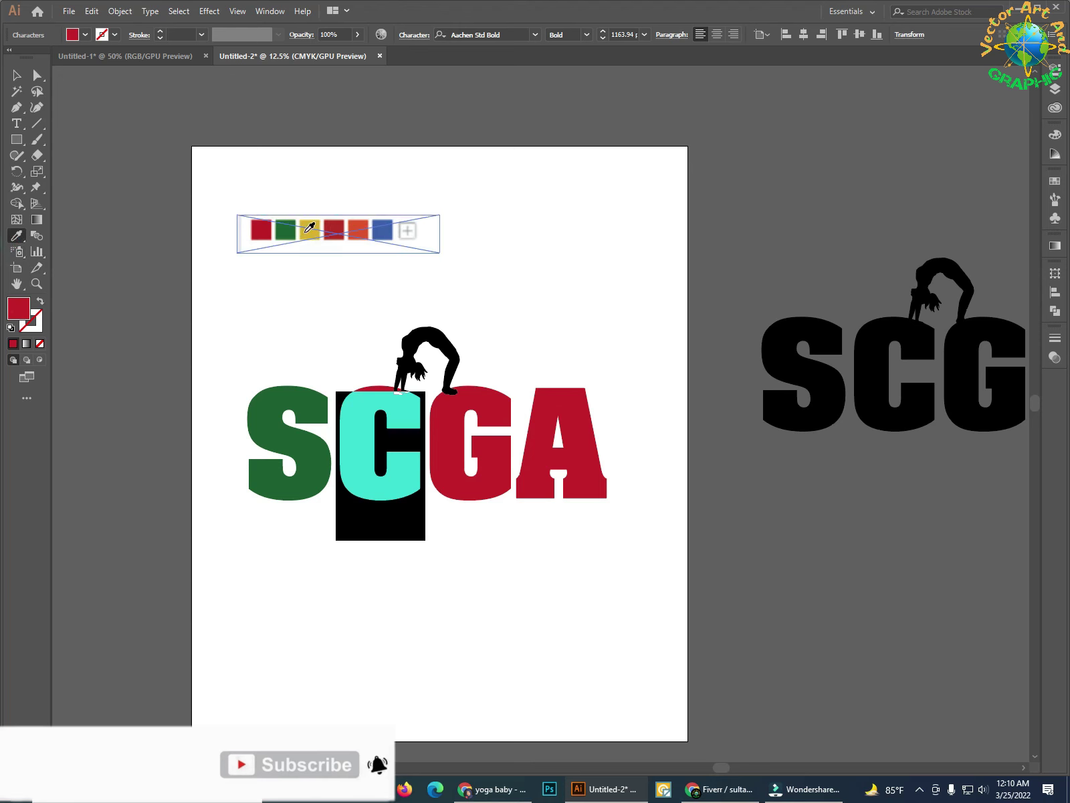
{"action": "left_click", "coordinate": [312, 223]}
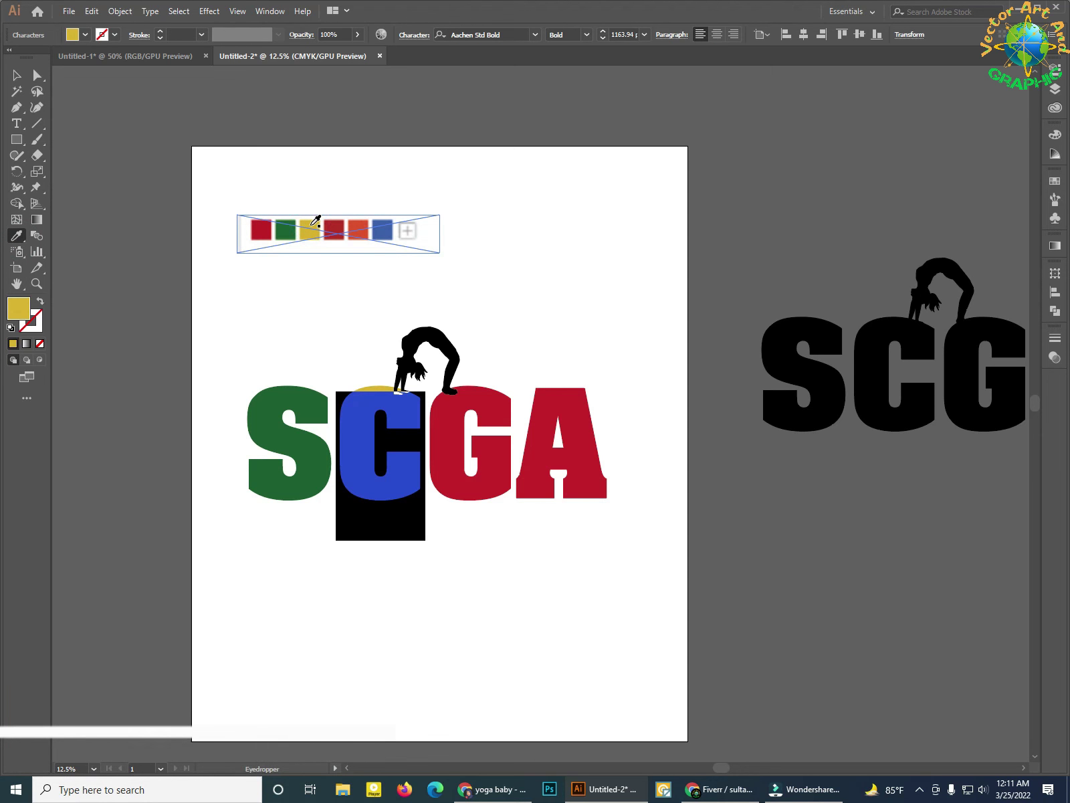
{"action": "left_click", "coordinate": [18, 123]}
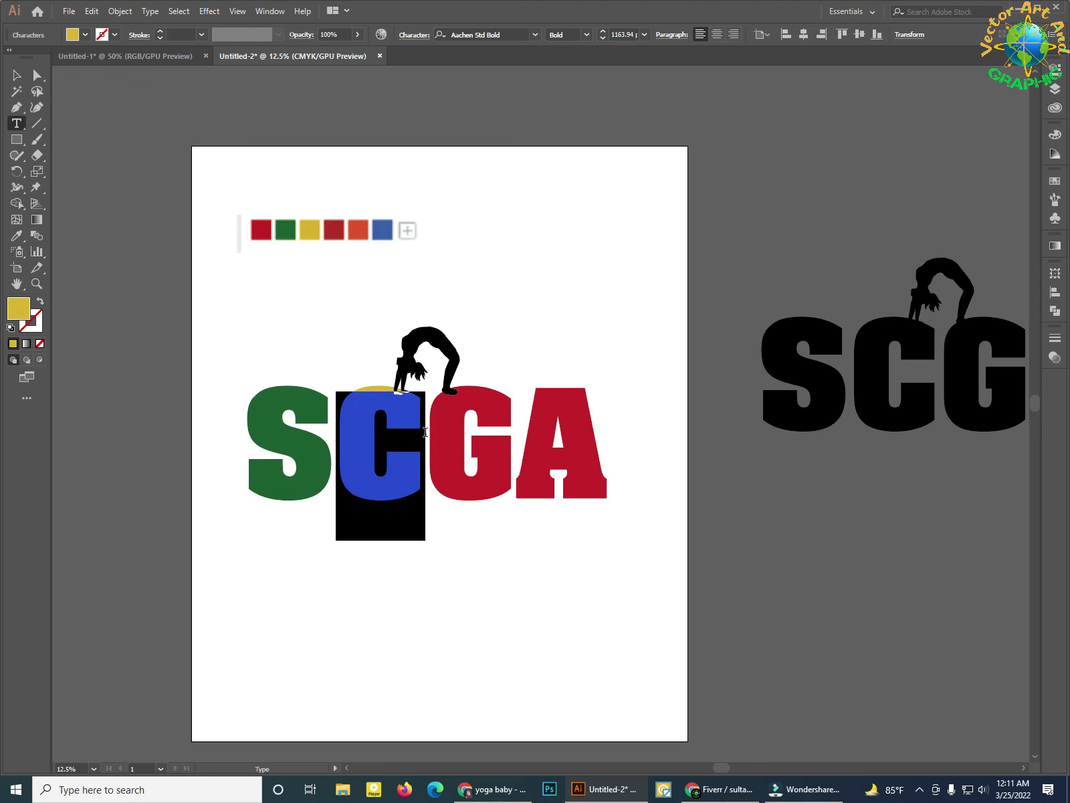
Colour the letter G dark red and the letter A blue from the swatches
{"action": "left_click_drag", "start_coordinate": [428, 434], "coordinate": [483, 434]}
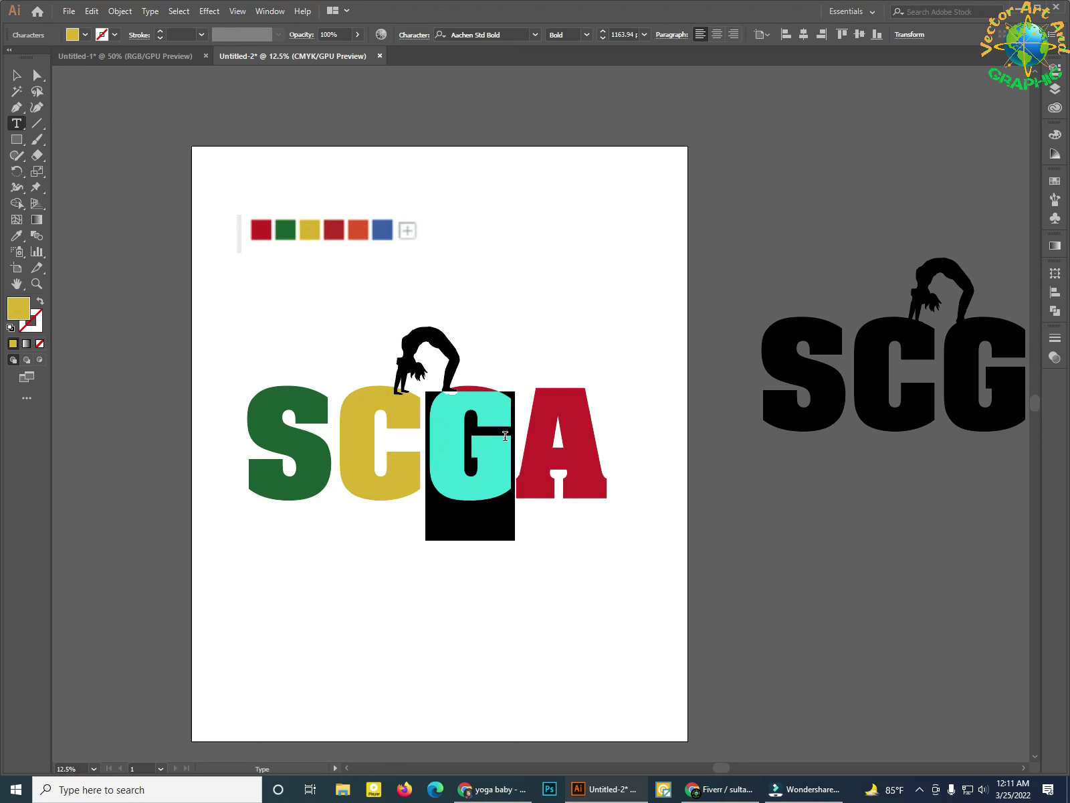
{"action": "left_click", "coordinate": [17, 236]}
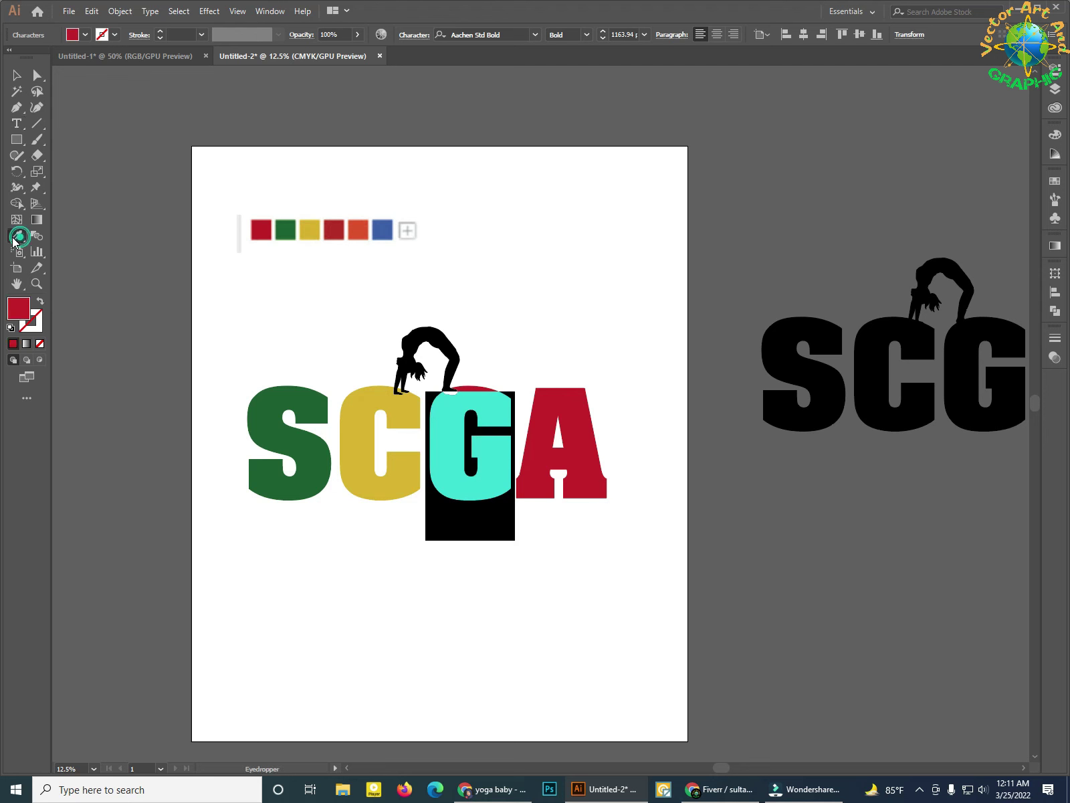
{"action": "left_click", "coordinate": [339, 224]}
{"action": "left_click", "coordinate": [16, 123]}
{"action": "left_click_drag", "start_coordinate": [607, 442], "coordinate": [517, 441]}
{"action": "left_click", "coordinate": [17, 235]}
{"action": "left_click", "coordinate": [382, 230]}
{"action": "key", "text": "Escape"}
Fill the yoga silhouette with the red swatch
{"action": "left_click", "coordinate": [428, 348]}
{"action": "key", "text": "i"}
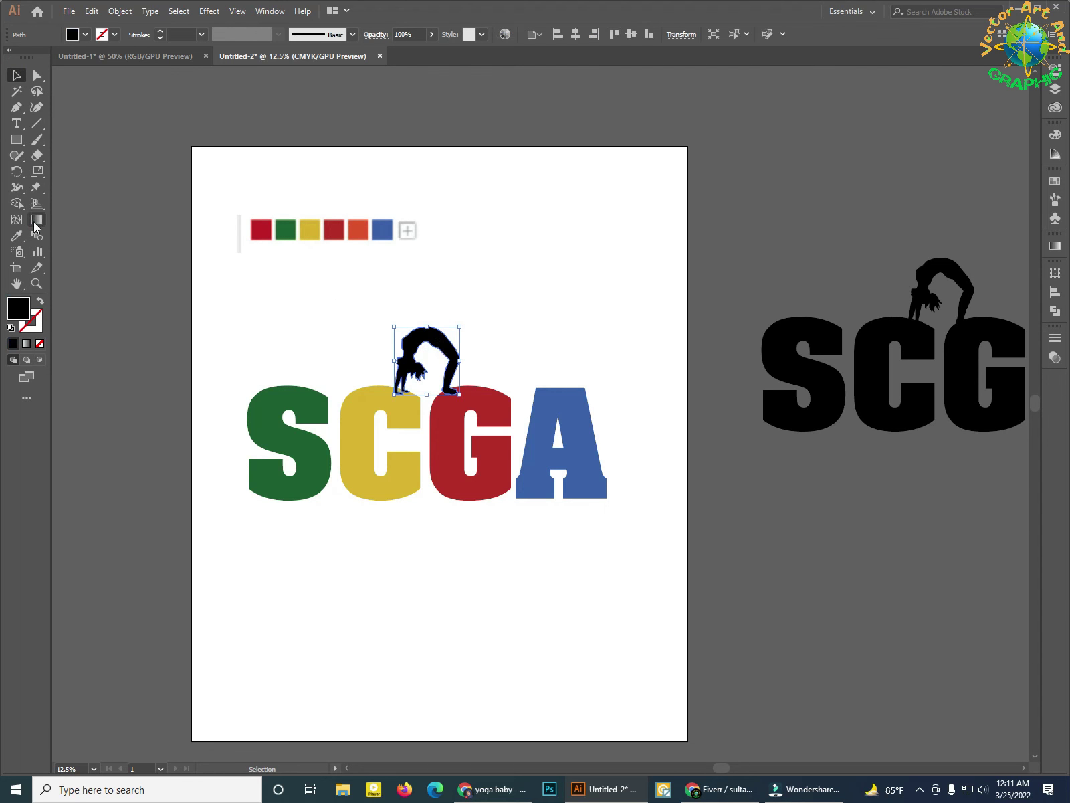
{"action": "left_click", "coordinate": [262, 226]}
Recolour the letter G with the blue swatch
{"action": "left_click", "coordinate": [17, 123]}
{"action": "left_click_drag", "start_coordinate": [514, 442], "coordinate": [428, 442]}
{"action": "left_click", "coordinate": [17, 235]}
{"action": "left_click", "coordinate": [382, 230]}
{"action": "left_click", "coordinate": [17, 75]}
Recolour the letter A dark red and move the swatch strip off the artboard to the upper right
{"action": "left_click", "coordinate": [17, 124]}
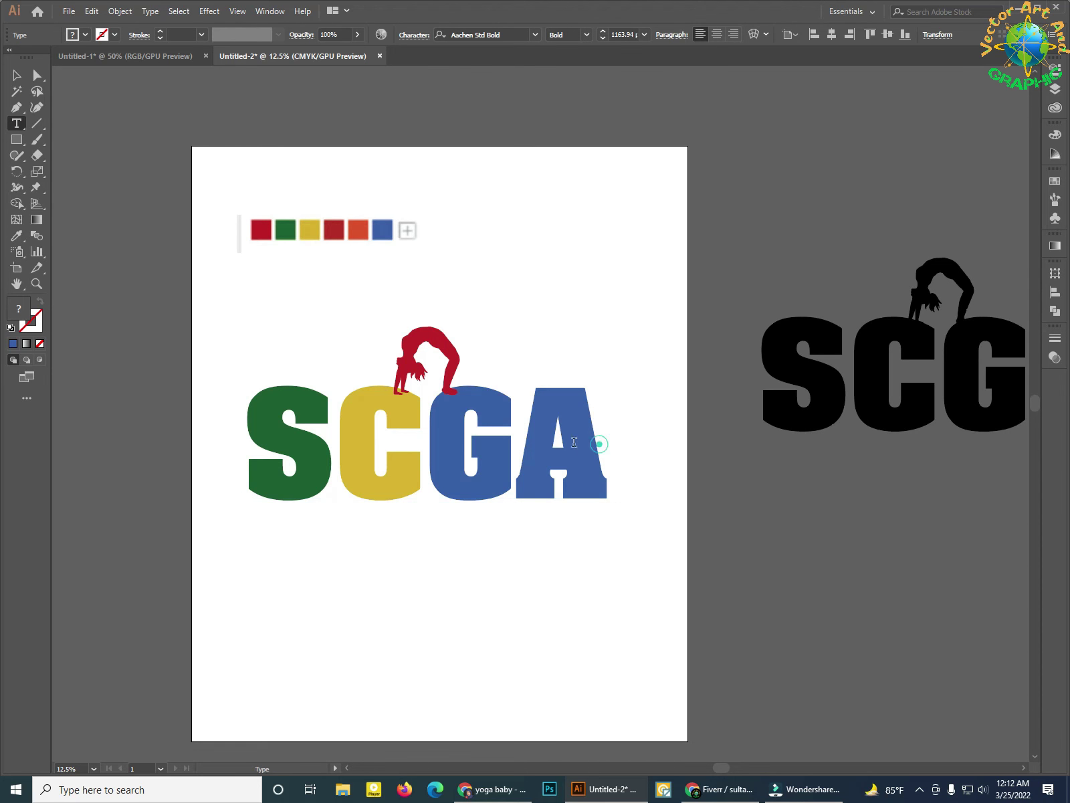
{"action": "left_click_drag", "start_coordinate": [574, 442], "coordinate": [516, 443]}
{"action": "left_click", "coordinate": [17, 235]}
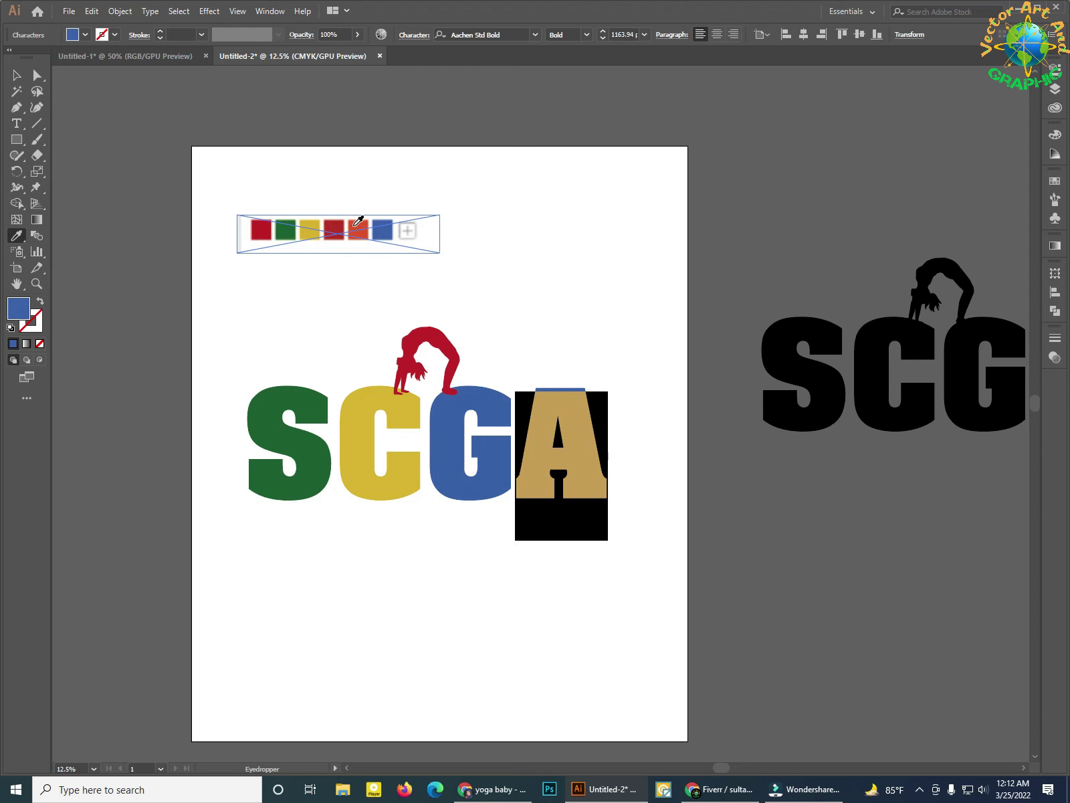
{"action": "left_click", "coordinate": [336, 228]}
{"action": "left_click", "coordinate": [17, 75]}
{"action": "left_click", "coordinate": [88, 177]}
{"action": "left_click_drag", "start_coordinate": [288, 227], "coordinate": [773, 99]}
Nudge the yoga figure slightly right along the letters
{"action": "left_click", "coordinate": [490, 117]}
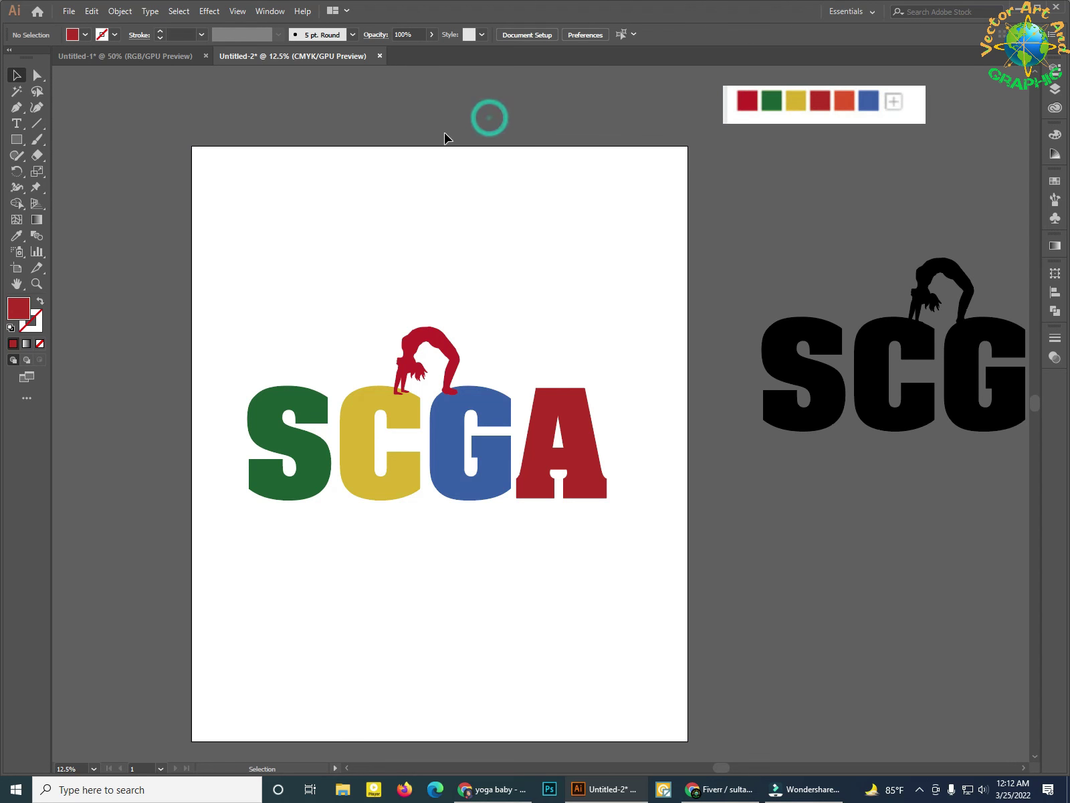
{"action": "scroll", "coordinate": [450, 375], "scroll_direction": "down", "scroll_amount": 2}
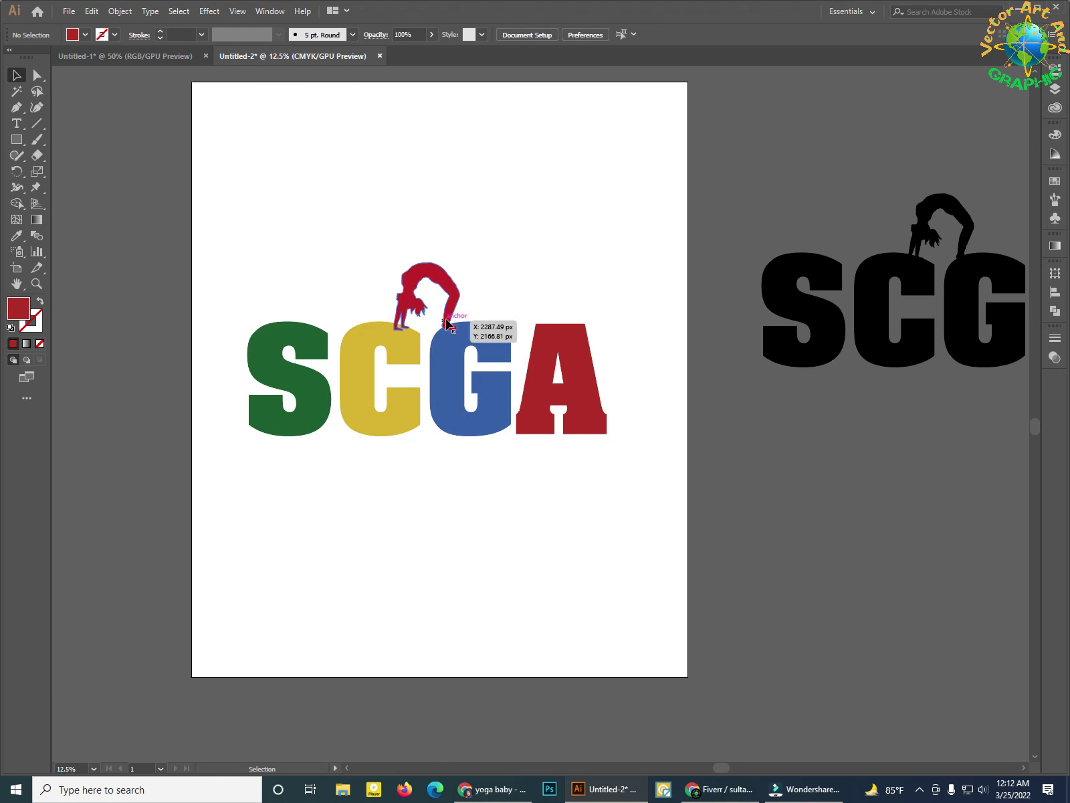
{"action": "left_click_drag", "start_coordinate": [449, 326], "coordinate": [455, 326]}
{"action": "left_click", "coordinate": [351, 215]}
Group the SCGA letters together with the yoga figure
{"action": "left_click_drag", "start_coordinate": [198, 240], "coordinate": [641, 554]}
{"action": "right_click", "coordinate": [508, 206]}
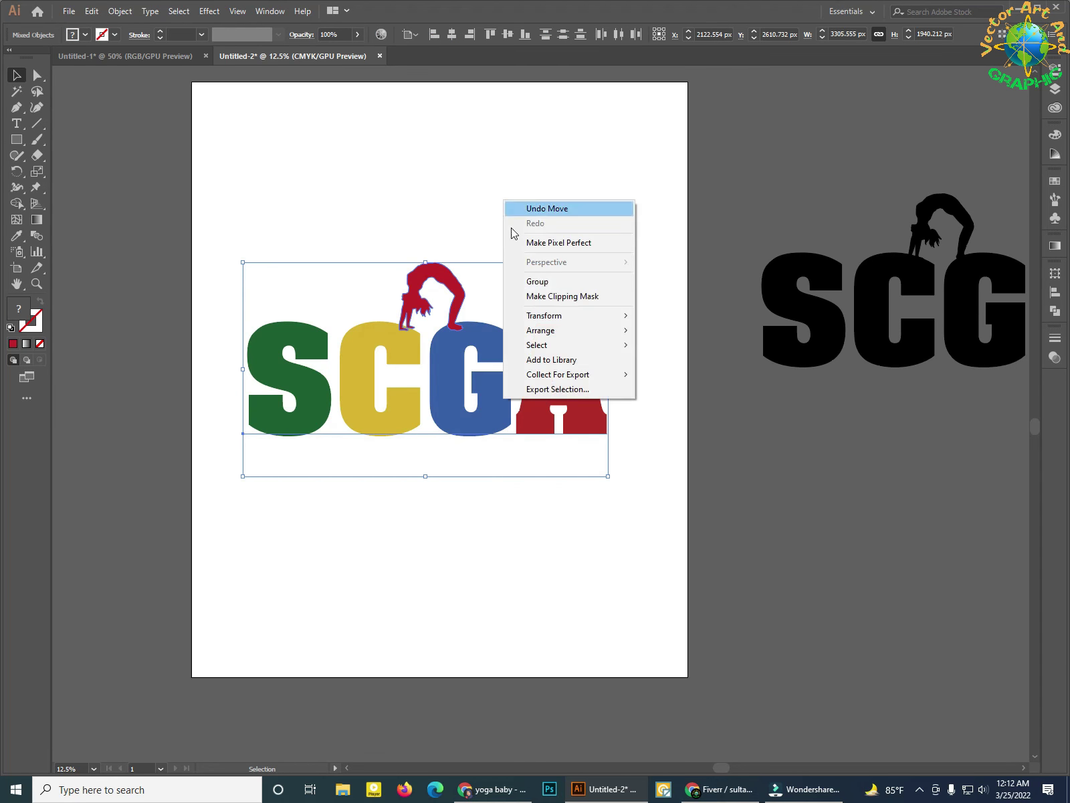
{"action": "left_click", "coordinate": [539, 280]}
{"action": "left_click", "coordinate": [503, 226]}
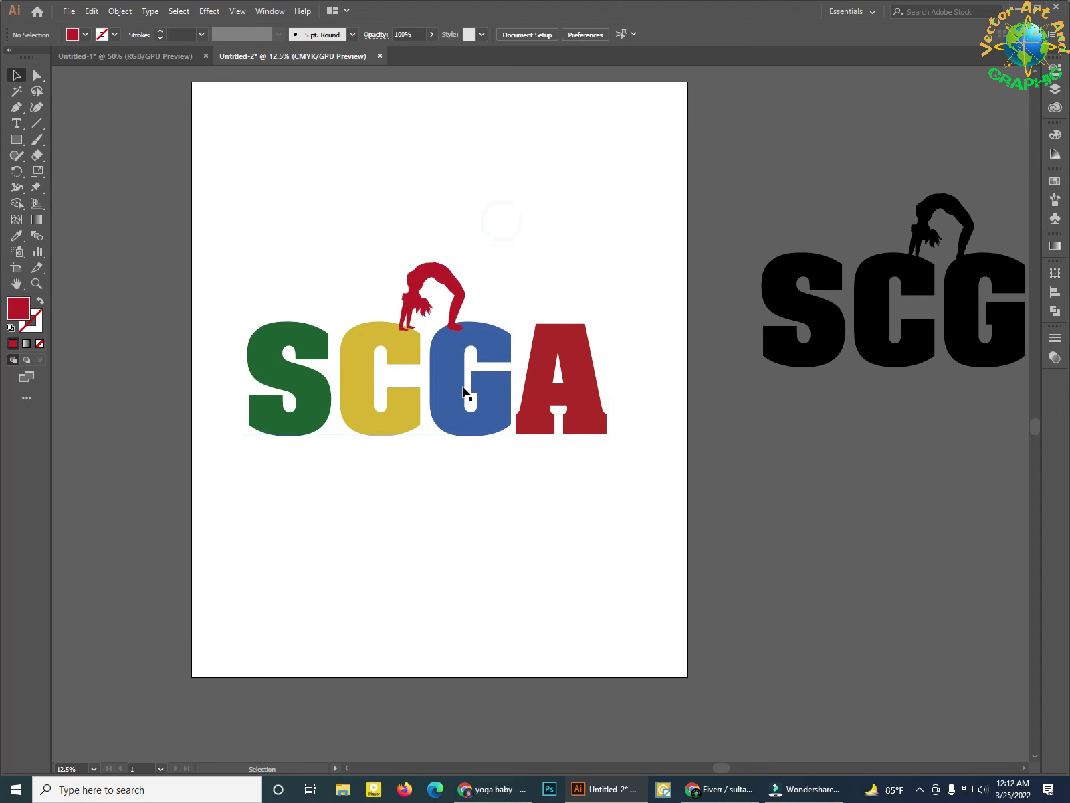
{"action": "scroll", "coordinate": [570, 376], "scroll_direction": "right", "scroll_amount": 1}
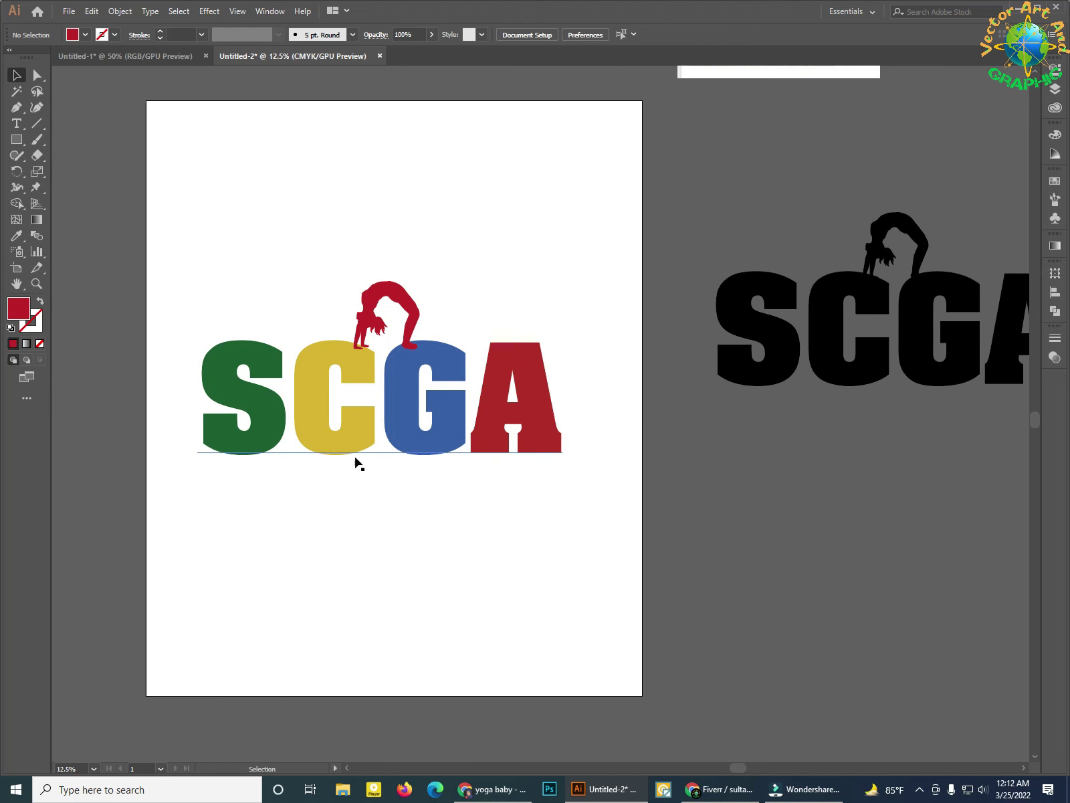
{"action": "left_click_drag", "start_coordinate": [346, 464], "coordinate": [414, 487]}
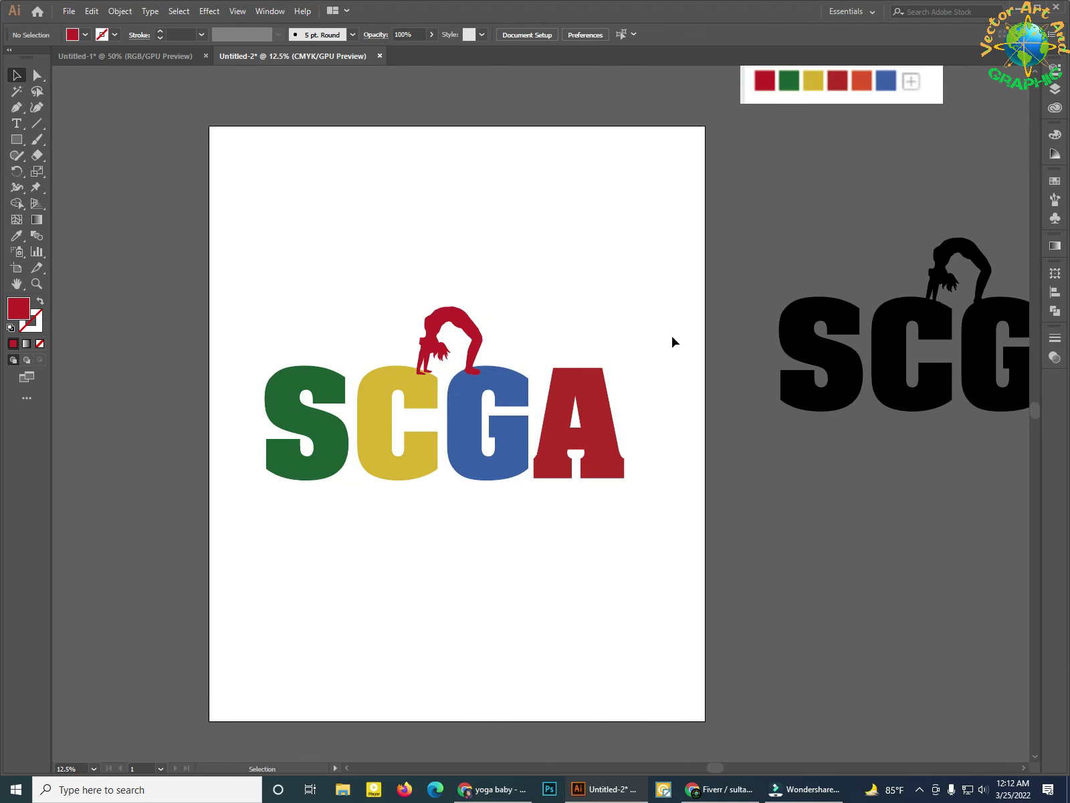
{"action": "scroll", "coordinate": [672, 337], "scroll_direction": "up", "scroll_amount": 3}
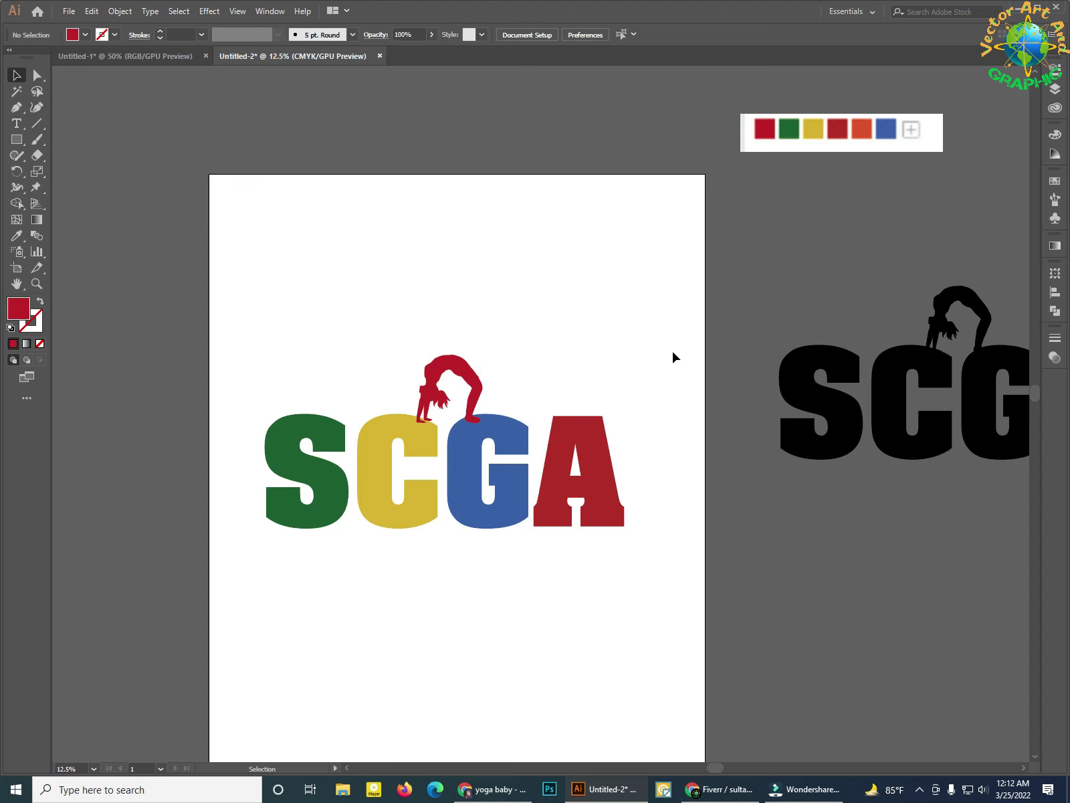
{"action": "scroll", "coordinate": [673, 357], "scroll_direction": "down", "scroll_amount": 3}
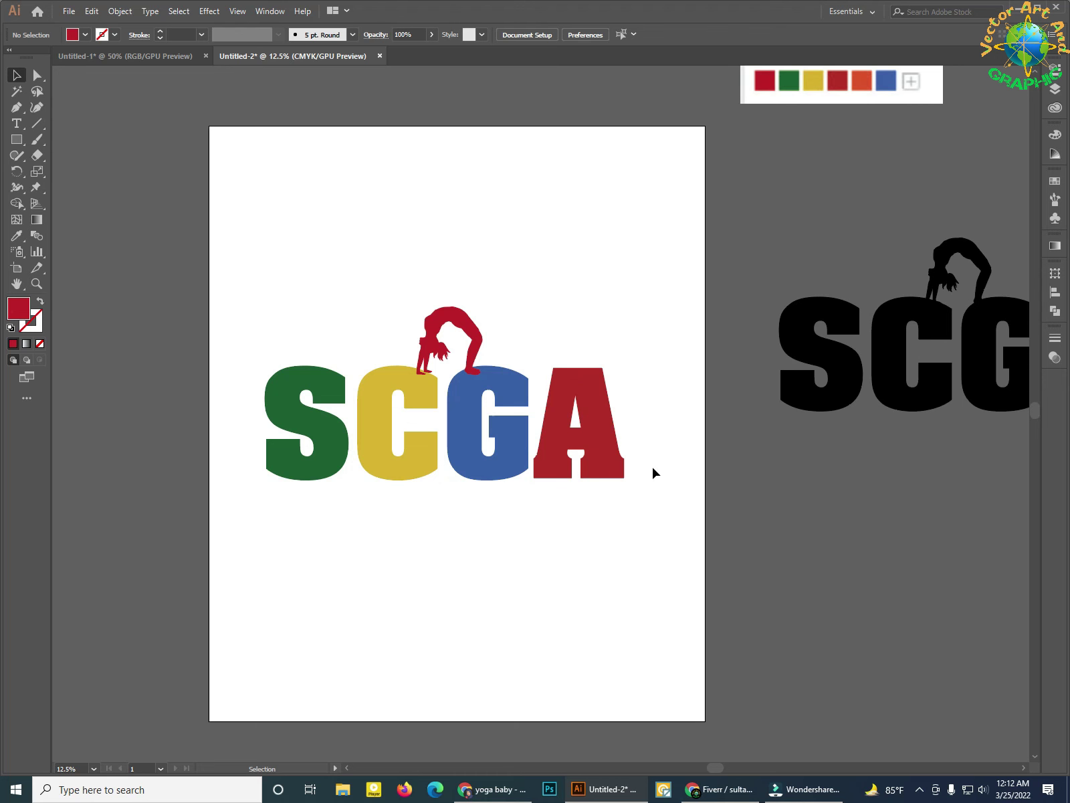
{"action": "scroll", "coordinate": [720, 453], "scroll_direction": "down", "scroll_amount": 3}
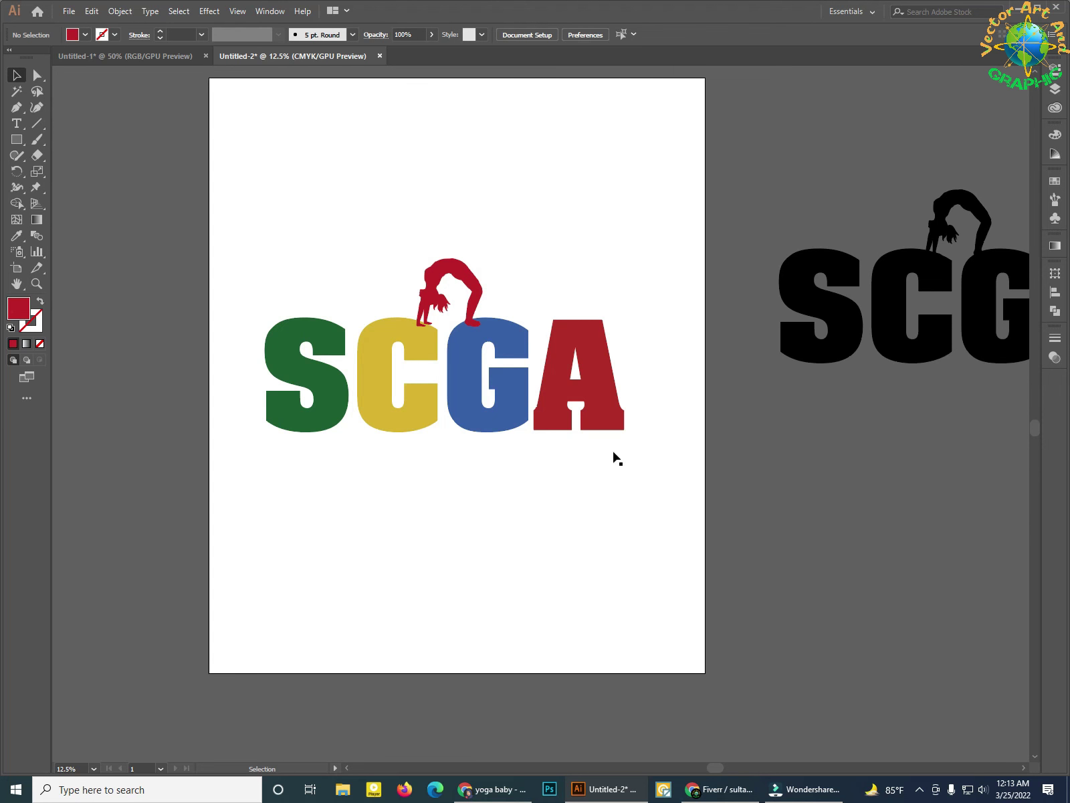